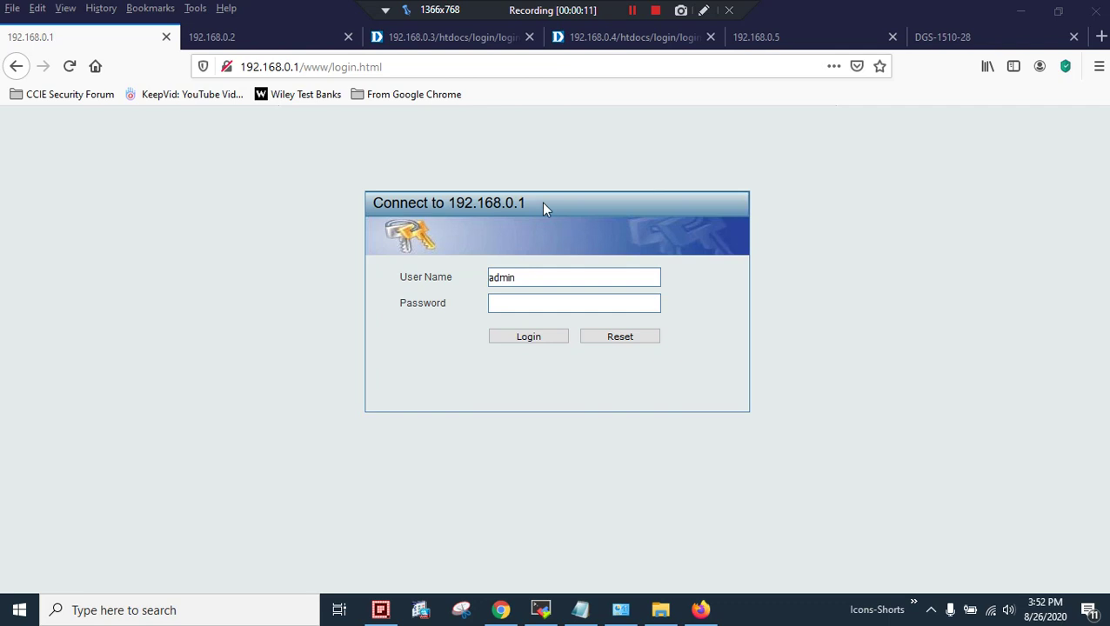
Log in to the 192.168.0.1 switch with its password and highlight the last bytes of its MAC address
click(526, 304)
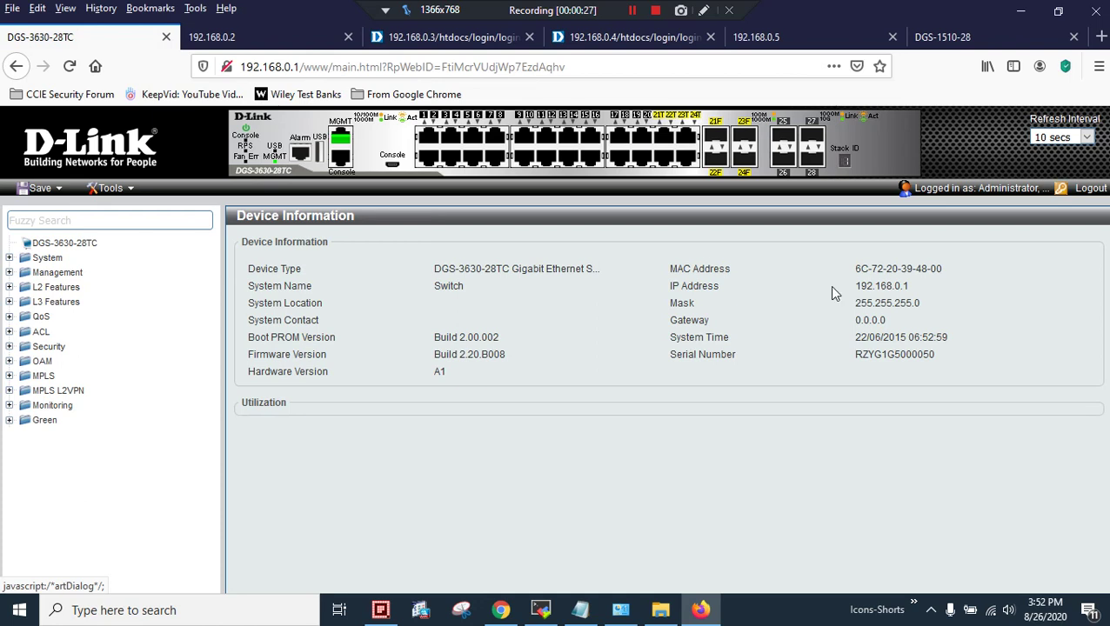
drag(915, 269, 946, 277)
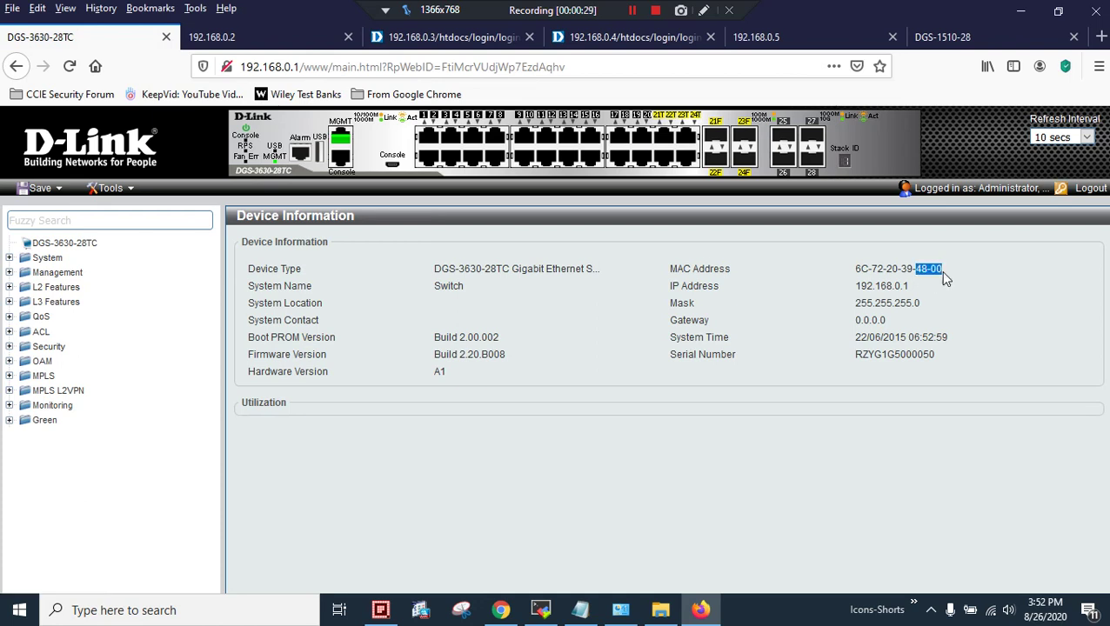
click(943, 285)
drag(915, 271, 943, 273)
Set Stacking Mode to Enabled under Management > Stacking > Physical Stacking and accept the reboot warning
click(45, 260)
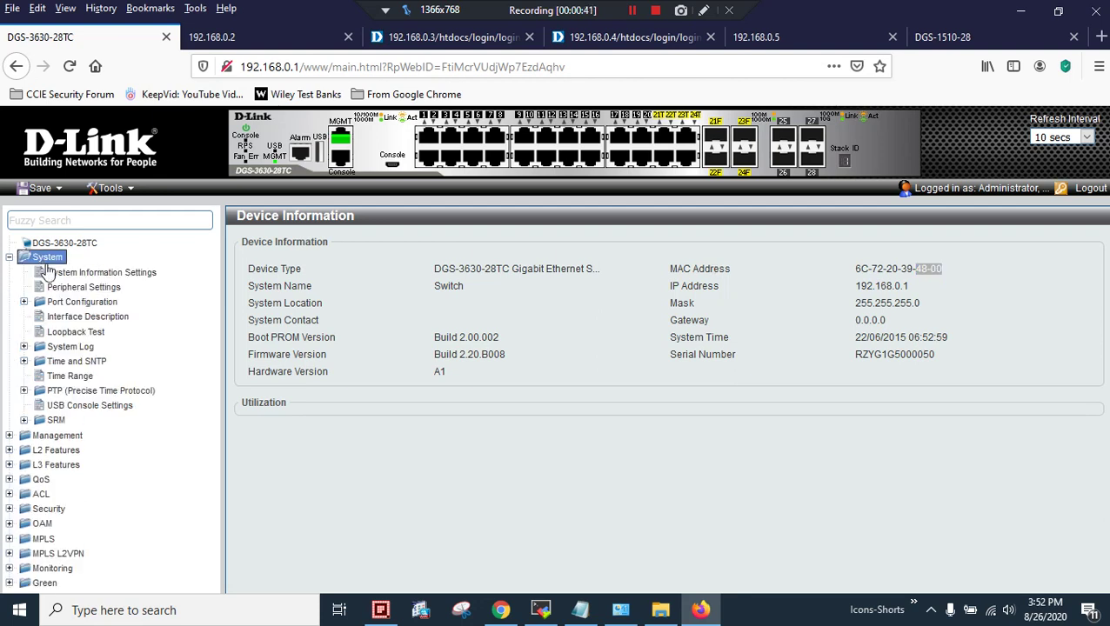
click(50, 258)
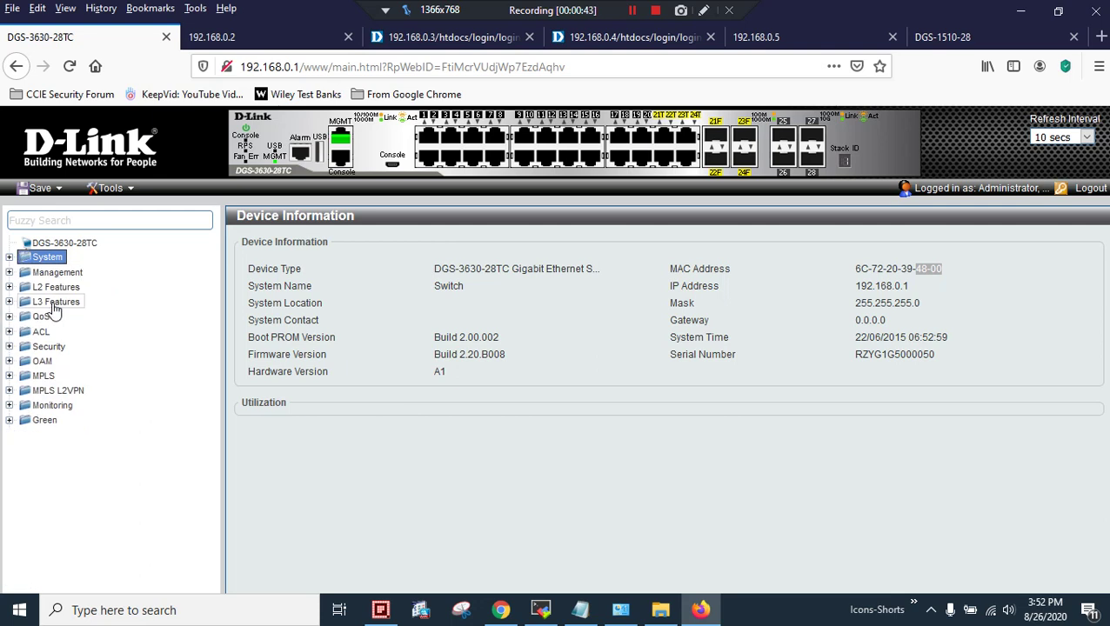
click(53, 272)
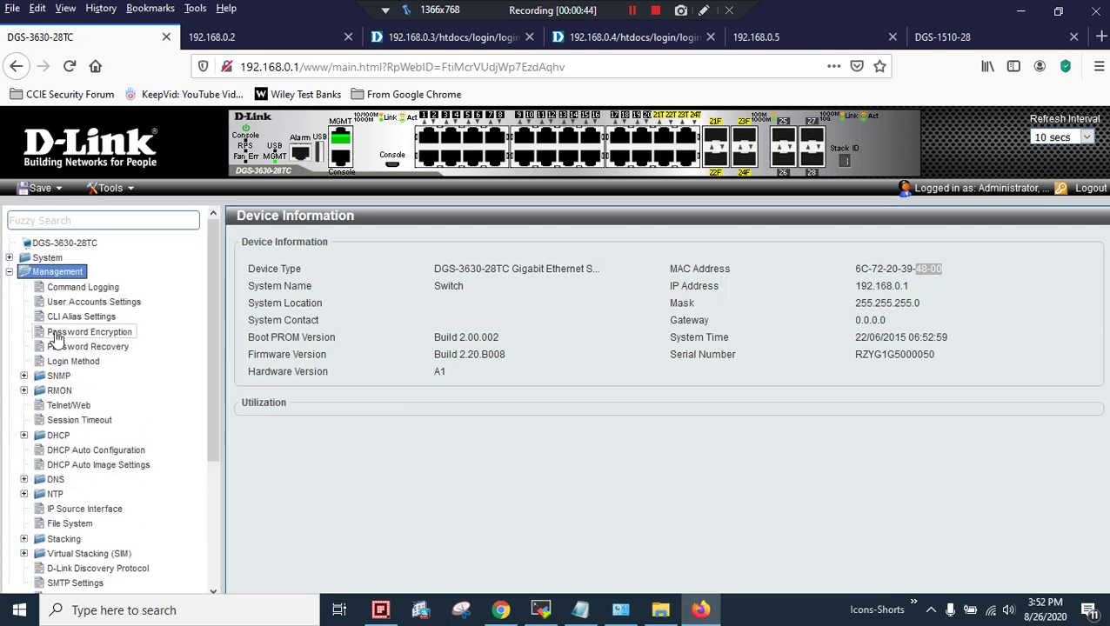
click(70, 540)
click(80, 553)
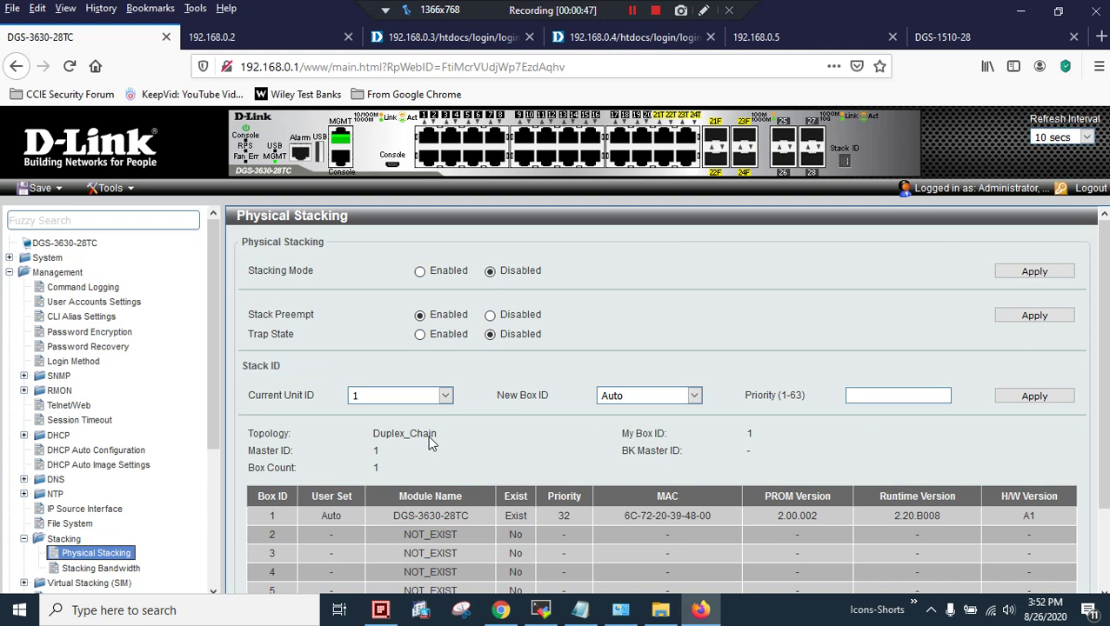
click(421, 273)
click(1011, 275)
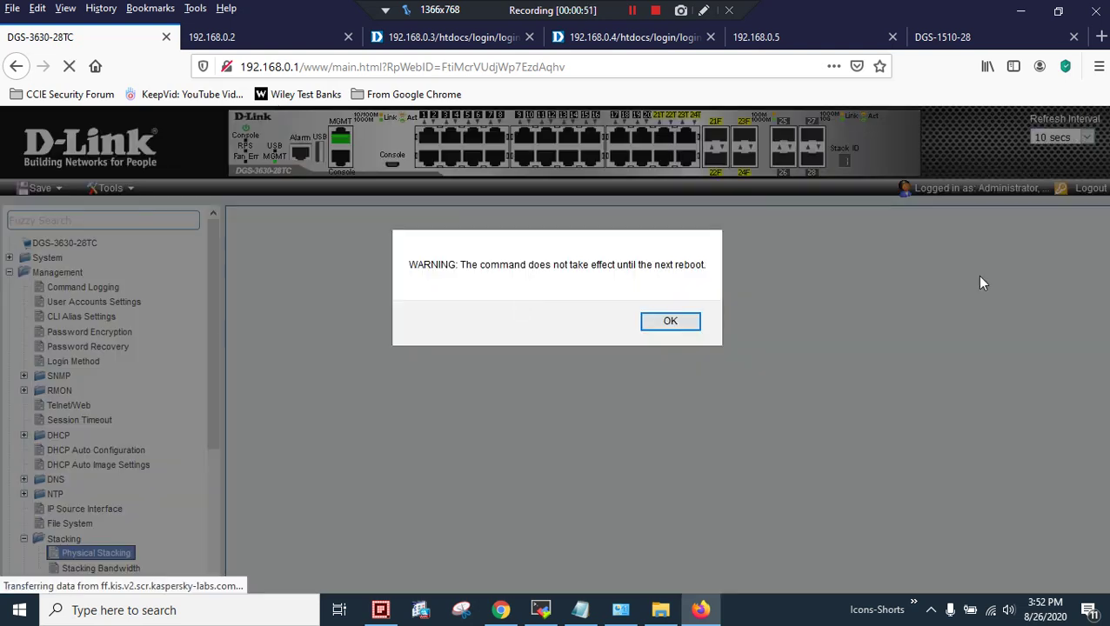
click(670, 324)
scroll(471, 320, down, 2)
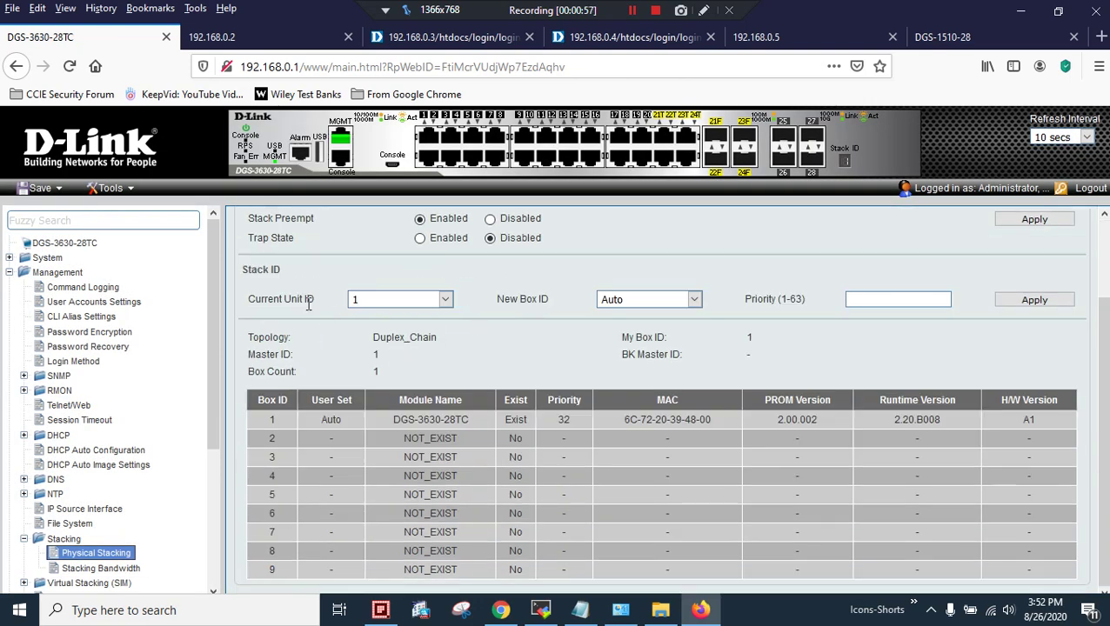
Give unit 1 new box ID 1 and stack priority 1, accepting the reboot warning
click(620, 301)
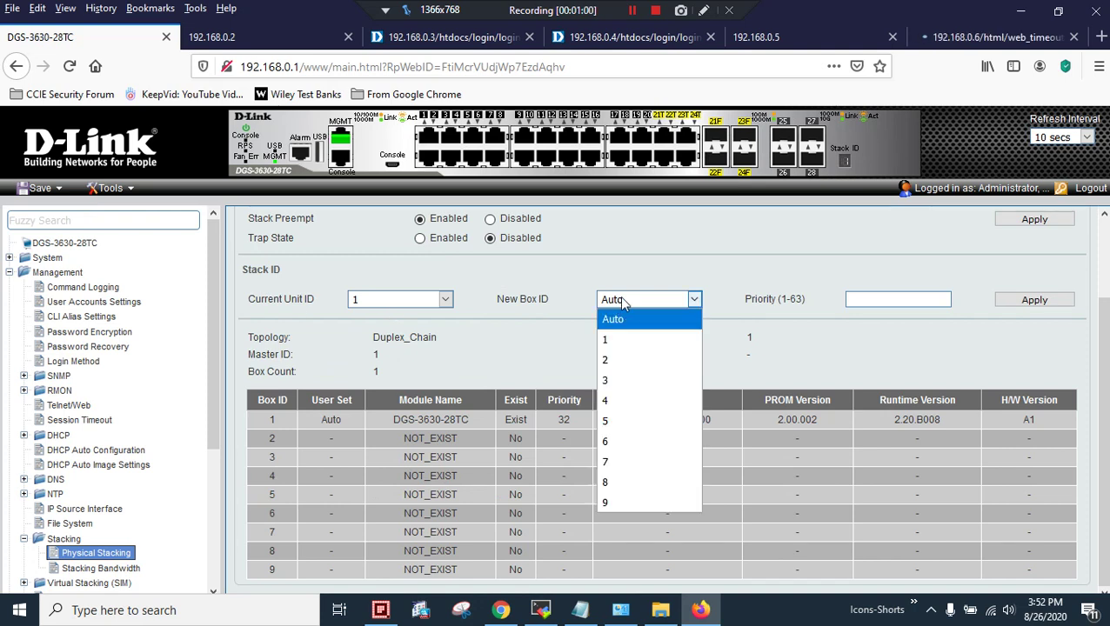
click(616, 346)
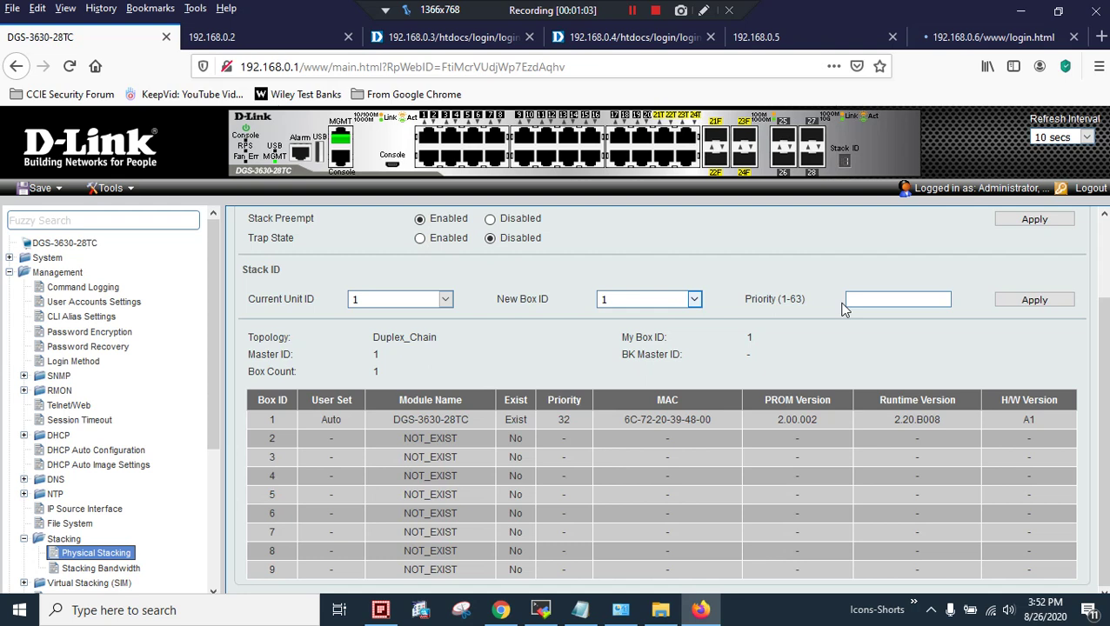
click(855, 300)
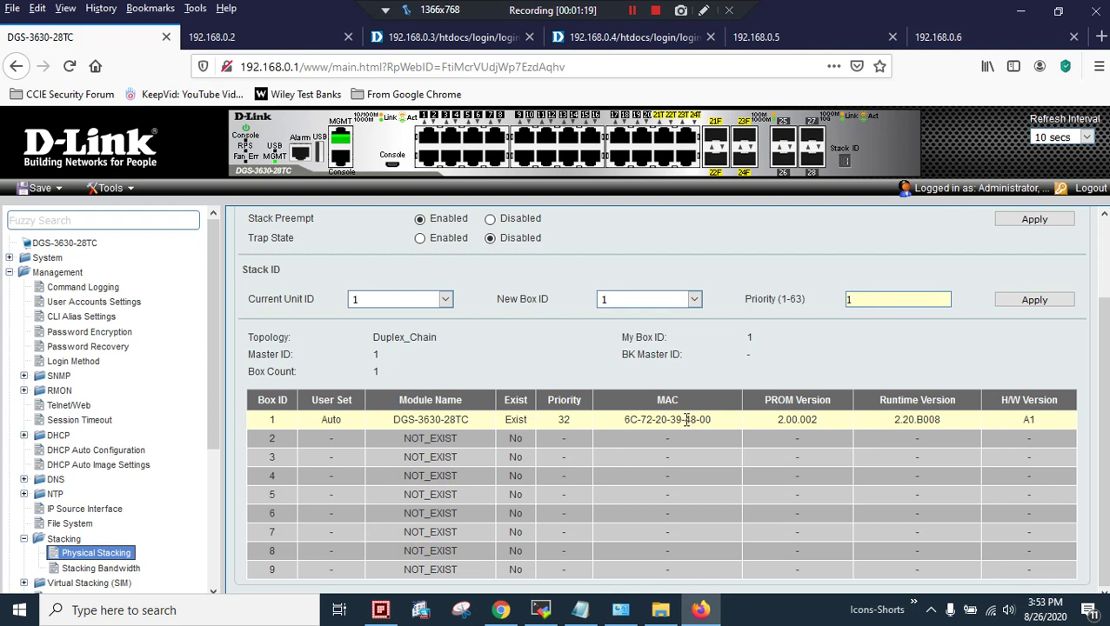
click(1008, 303)
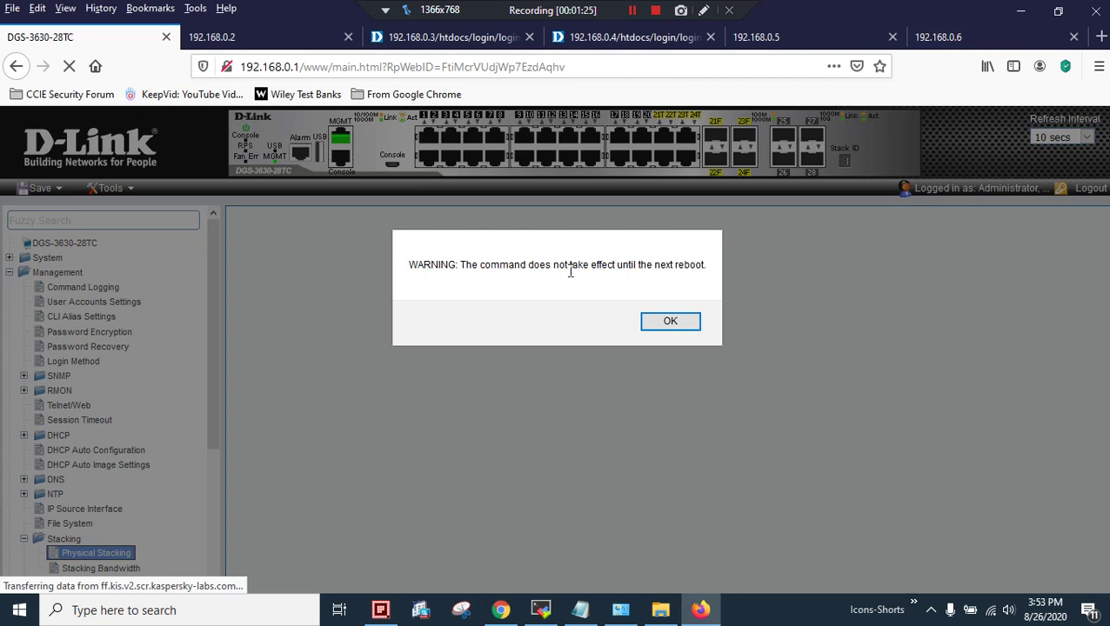
click(682, 324)
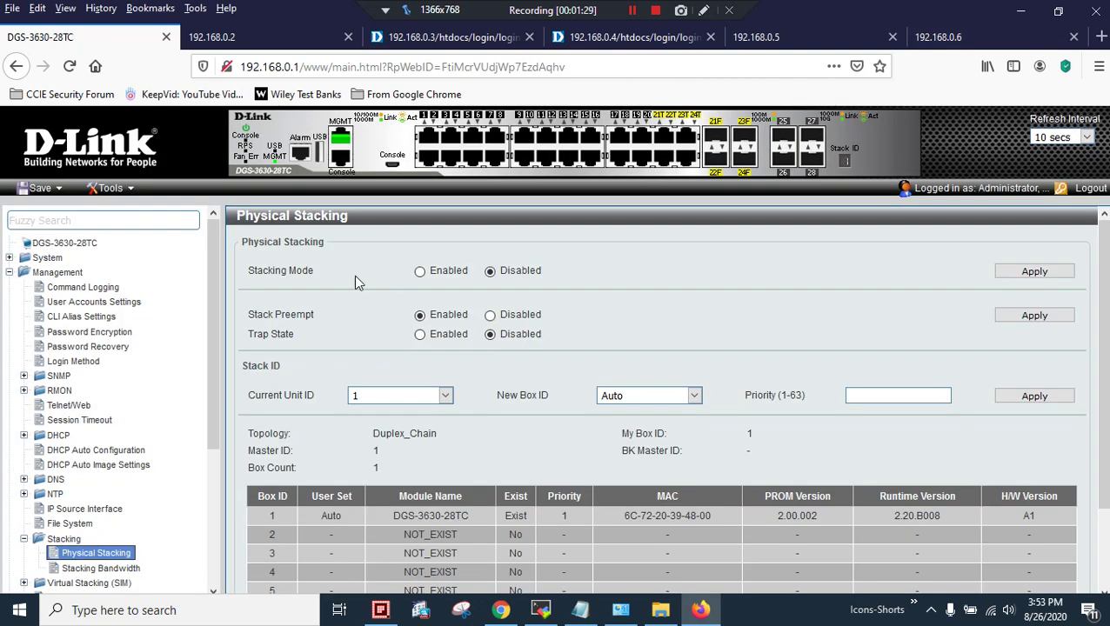
Log in to the 192.168.0.2 switch as admin without saving the login, and highlight its MAC address
click(246, 41)
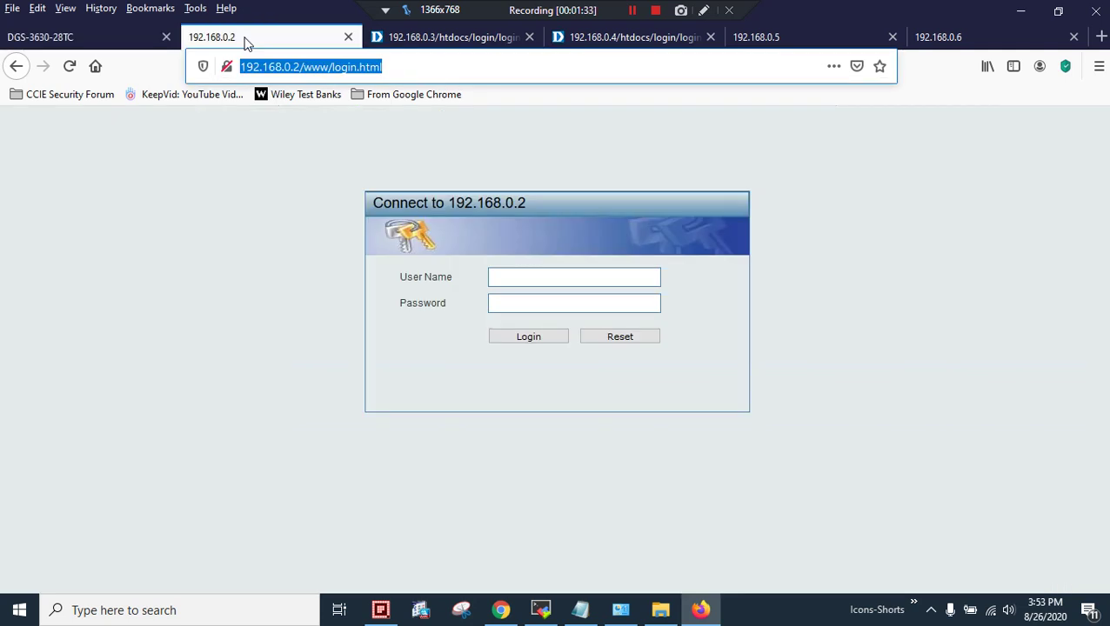
click(514, 277)
text(admin)
key(Tab)
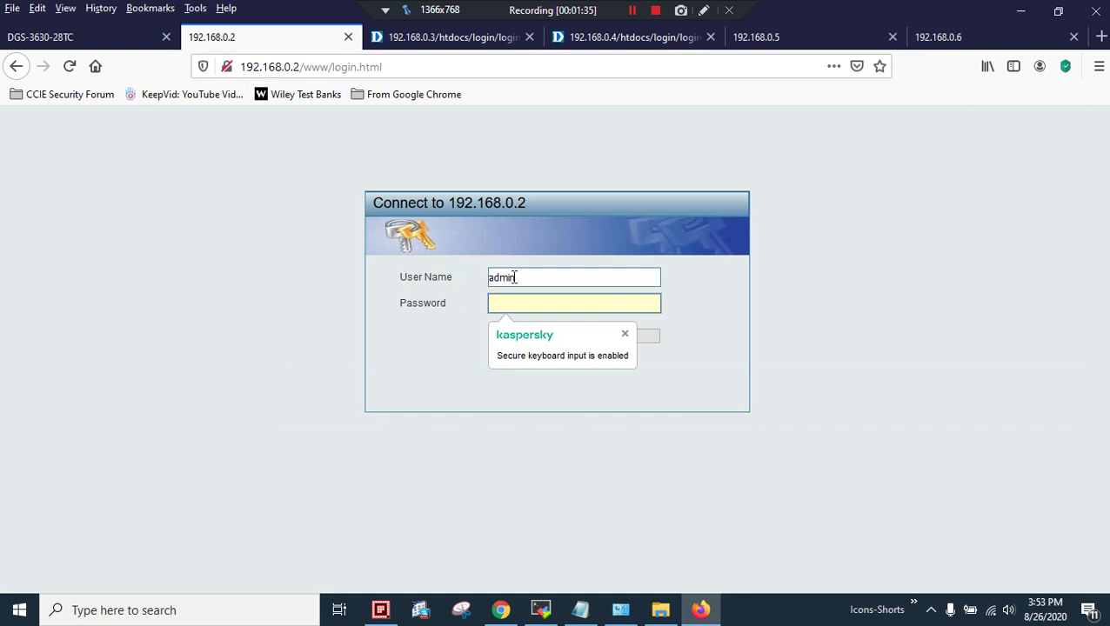
text(admin)
key(Return)
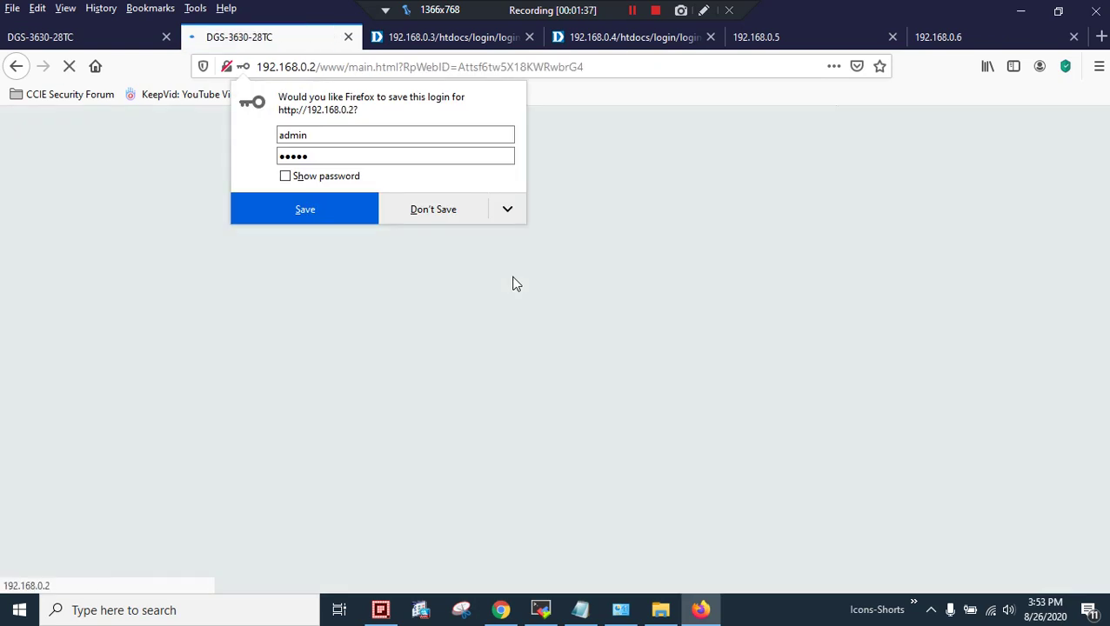
click(432, 210)
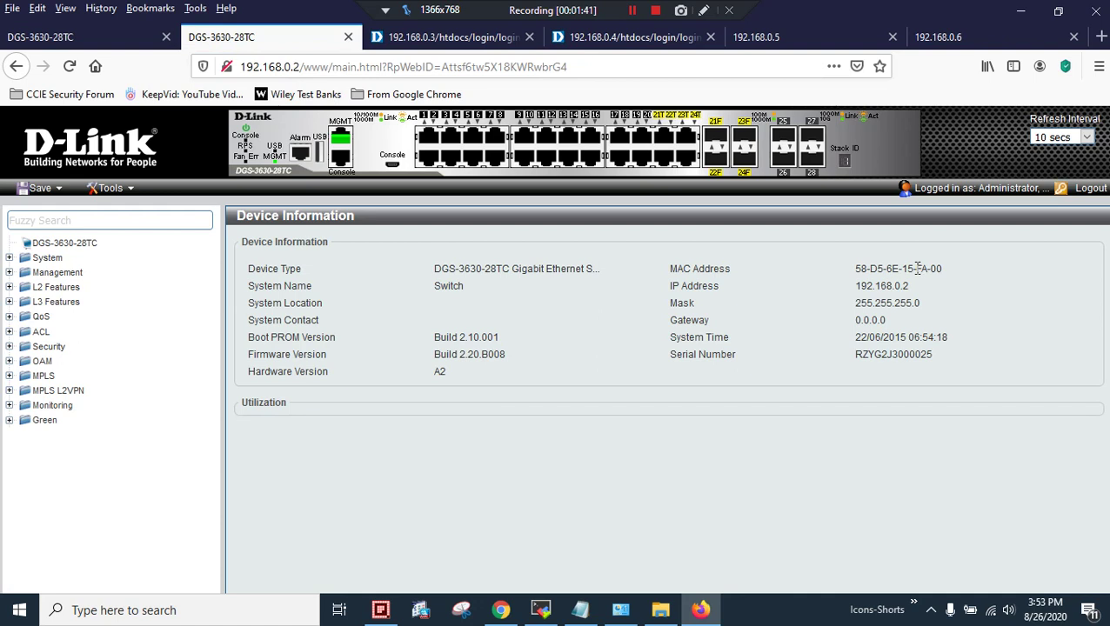
drag(931, 269, 948, 272)
Enable Stacking Mode on 192.168.0.2's Physical Stacking page and accept the reboot warning
click(63, 276)
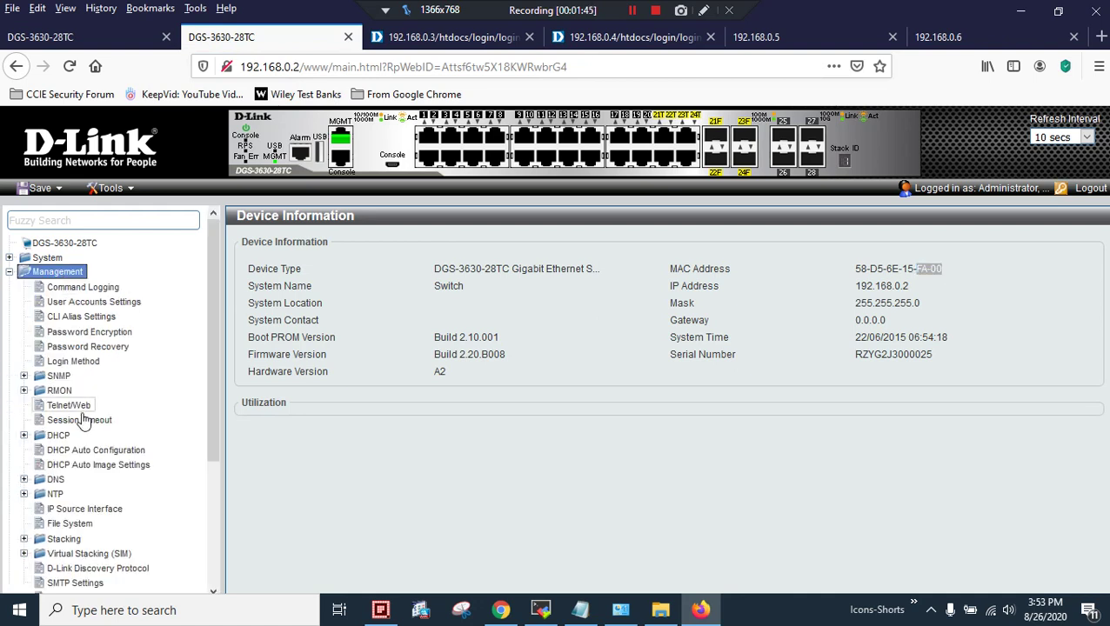
click(74, 544)
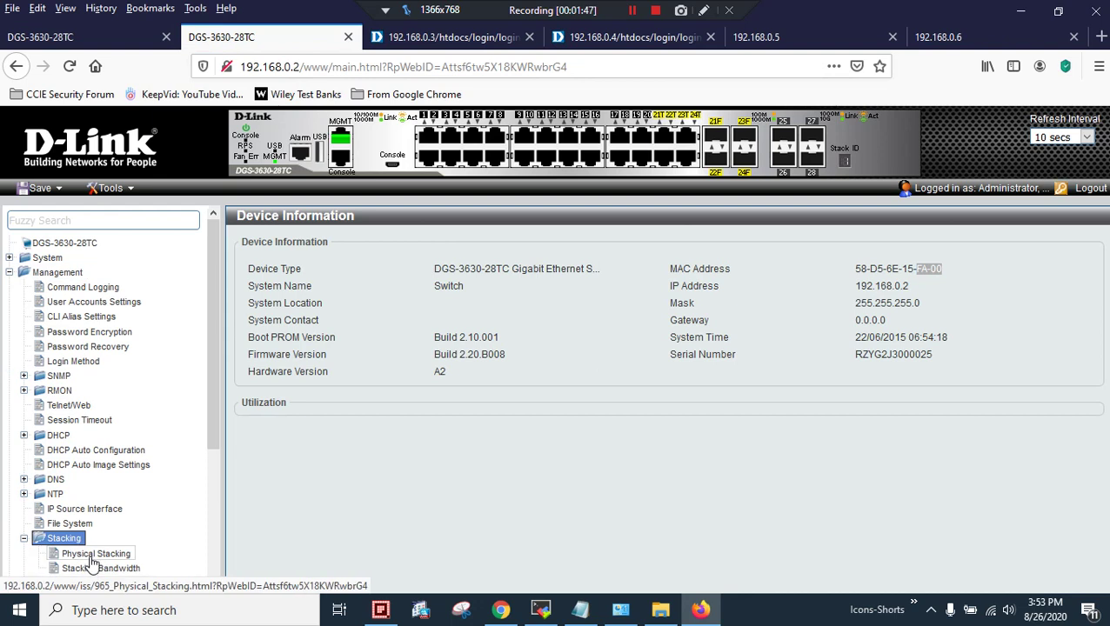
click(91, 553)
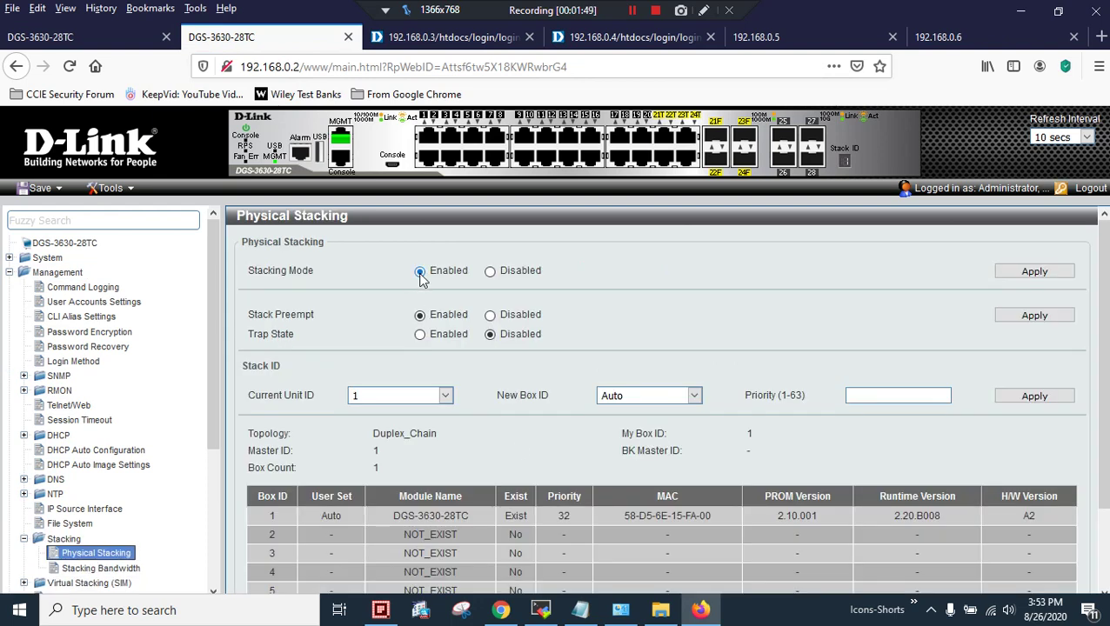
click(1009, 272)
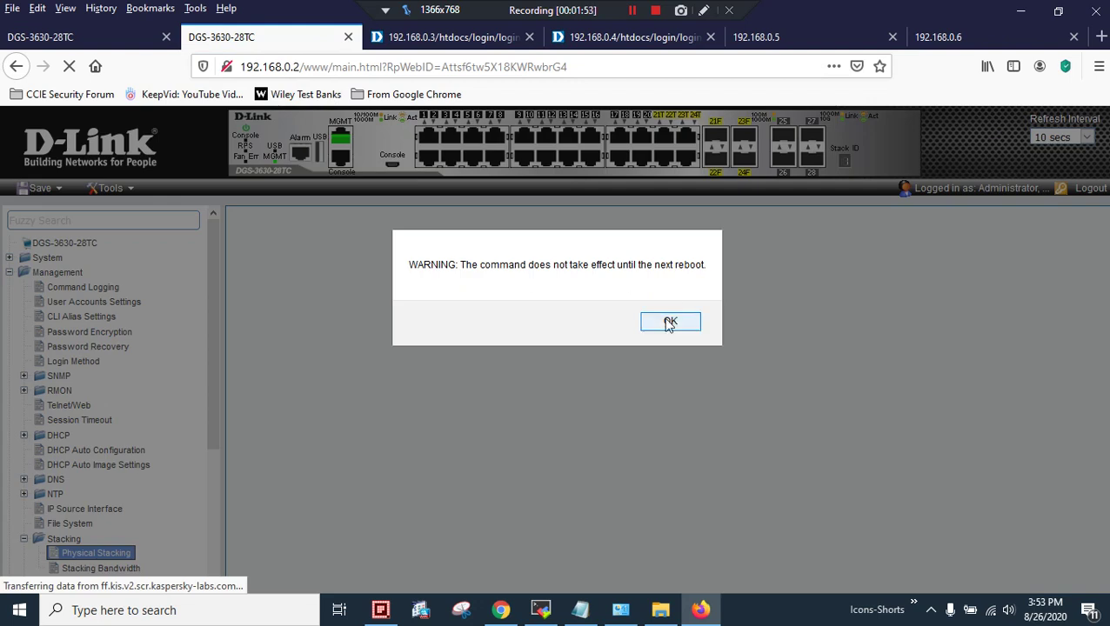
click(669, 321)
Attempt current unit 2 to box ID 2 with priority 10, dismissing the unit-does-not-exist error
scroll(485, 299, down, 1)
scroll(483, 293, down, 1)
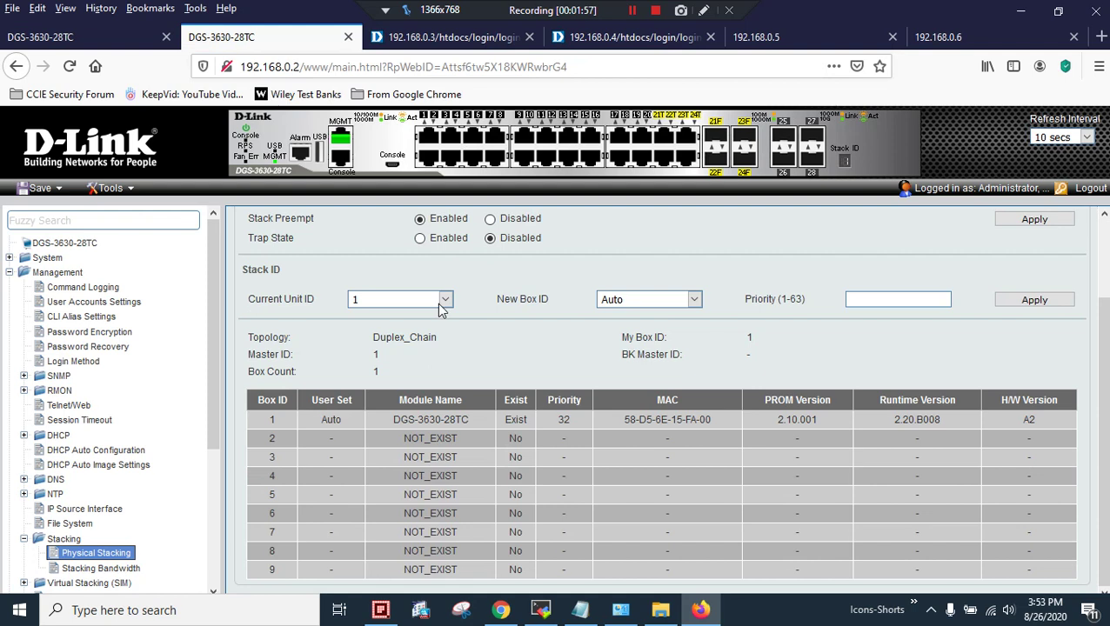
click(444, 301)
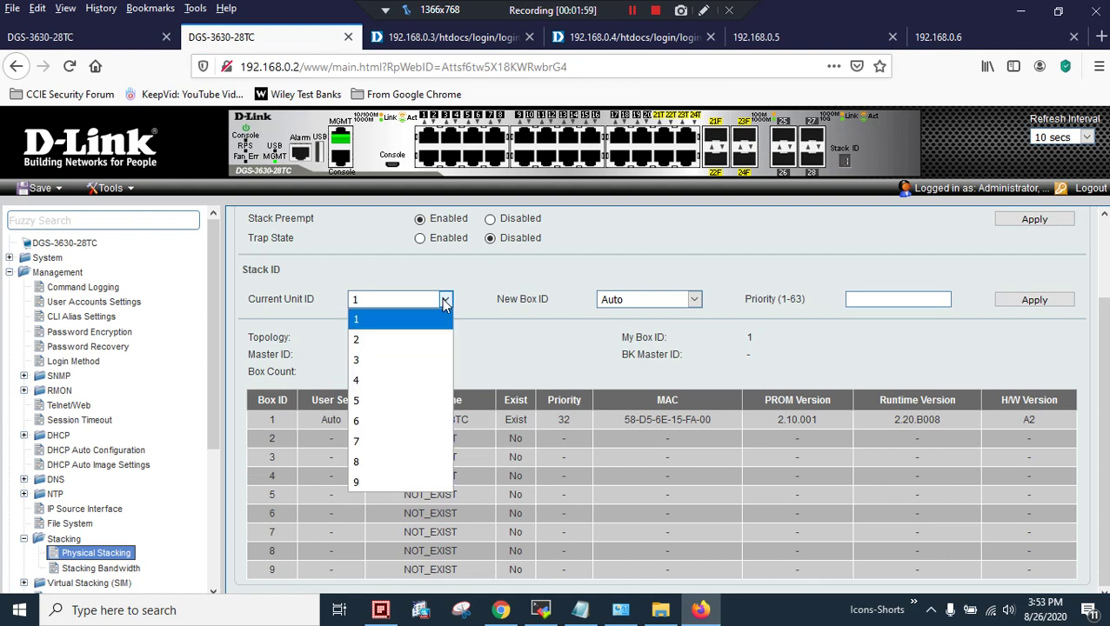
click(414, 340)
click(633, 303)
click(614, 359)
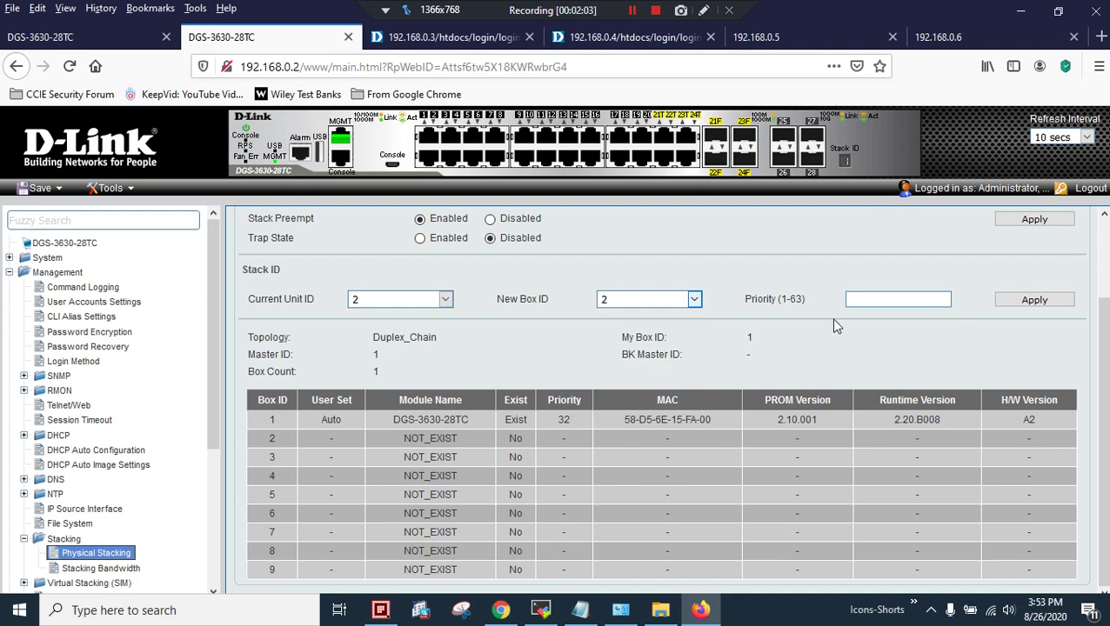
click(856, 301)
click(1026, 311)
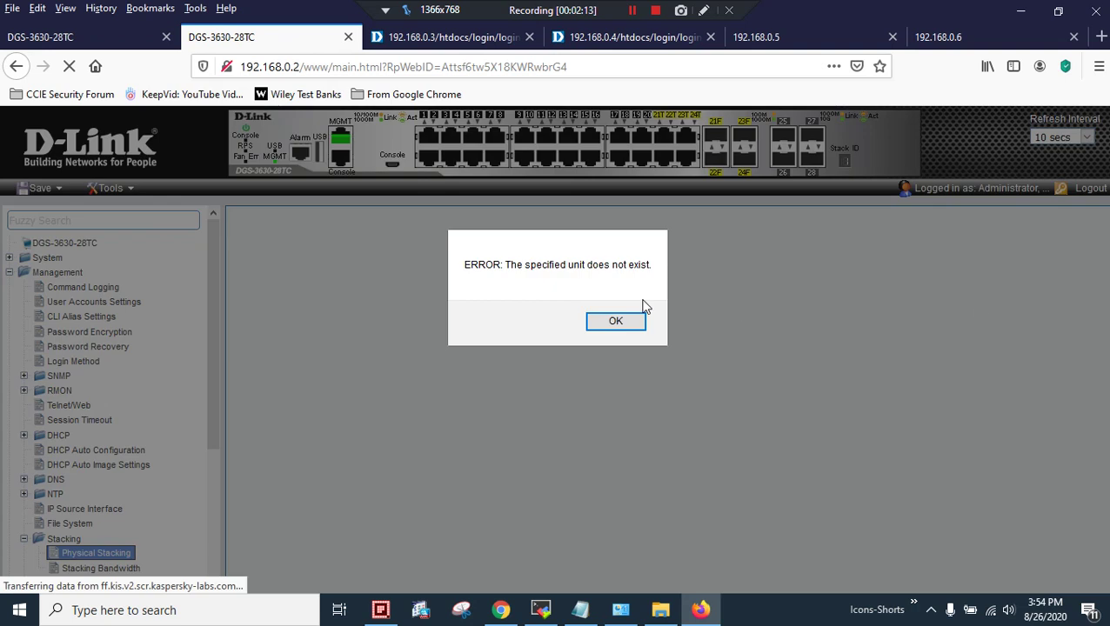
click(617, 324)
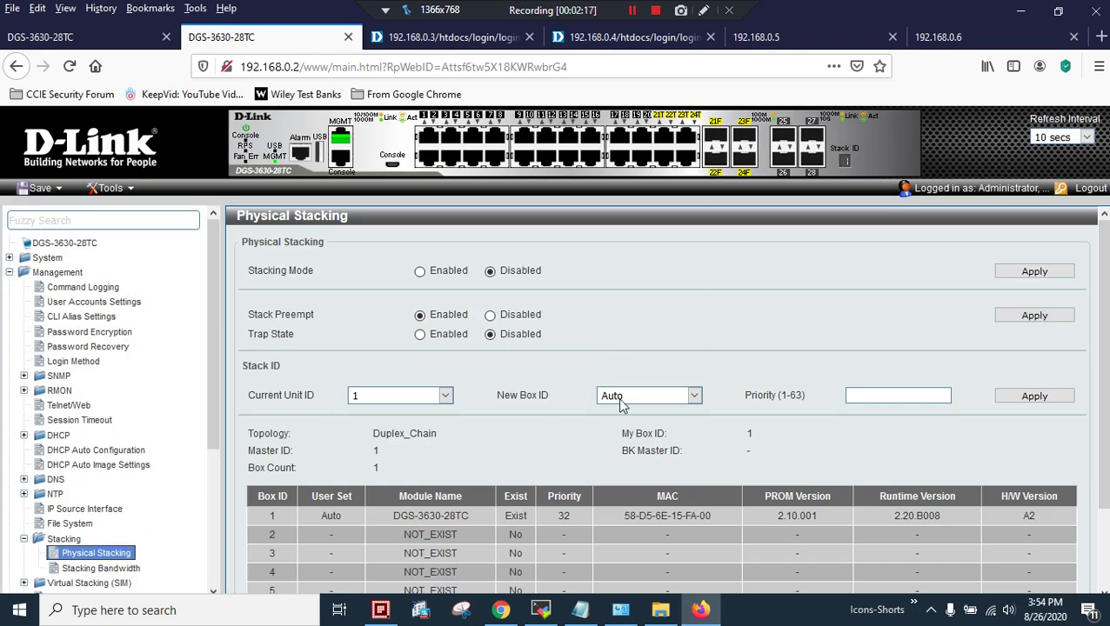
Set unit 1's new box ID to 2 with priority 10 and accept the reboot warning
click(619, 399)
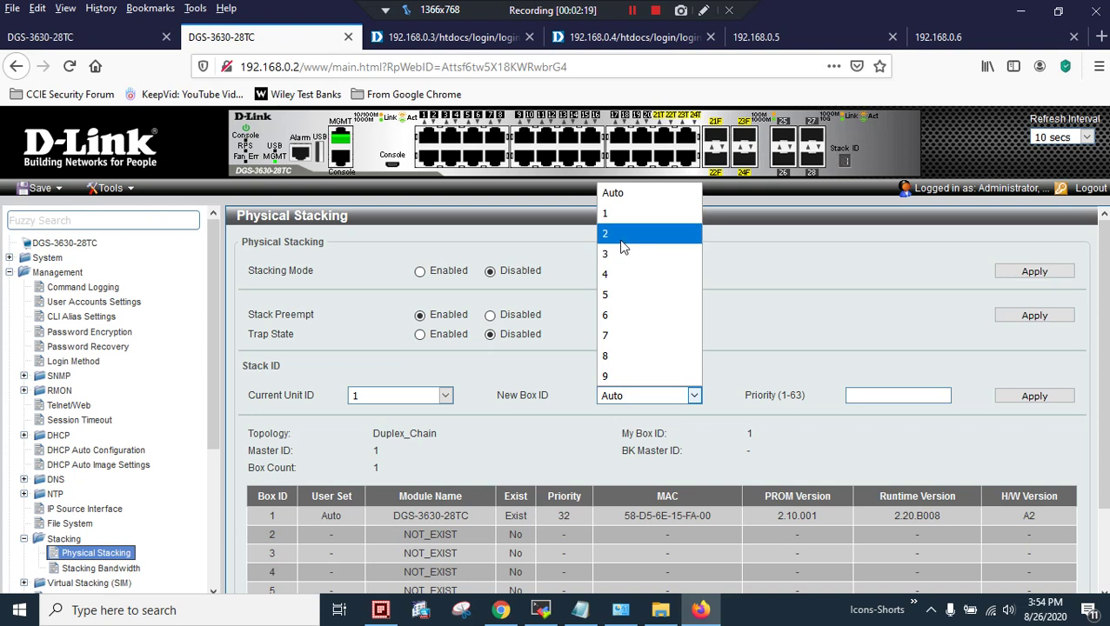
click(623, 233)
click(863, 402)
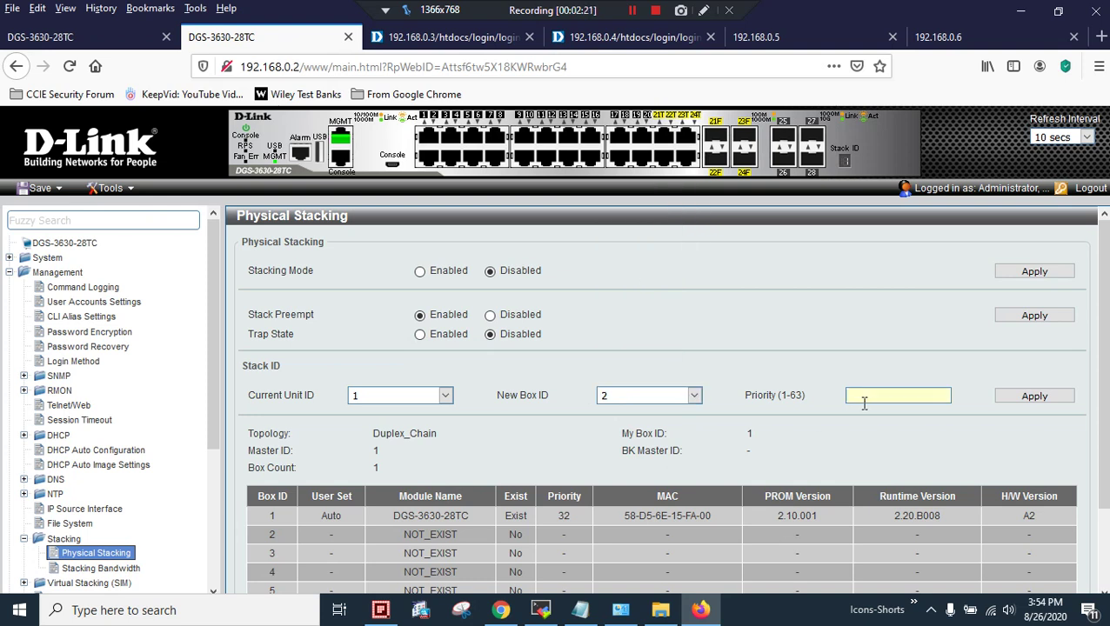
text(10)
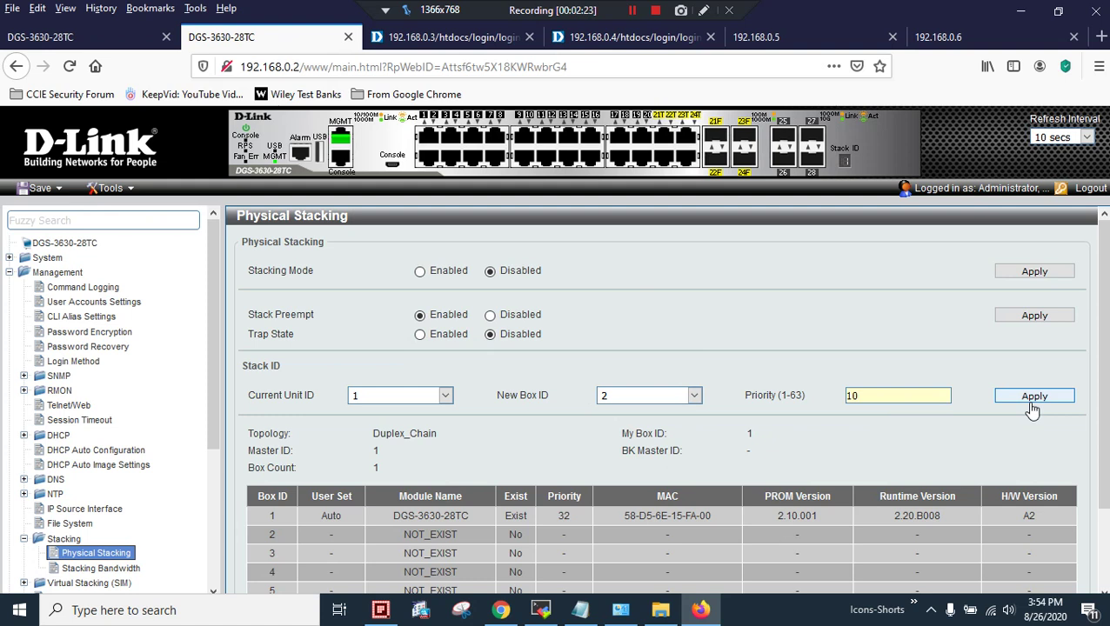
click(1030, 404)
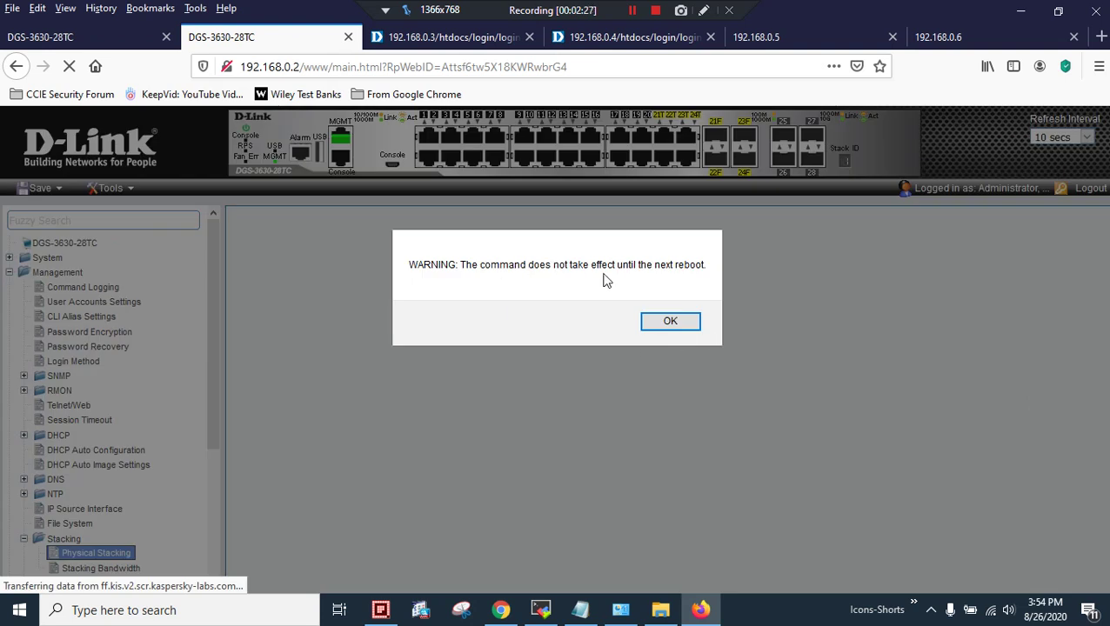
click(670, 323)
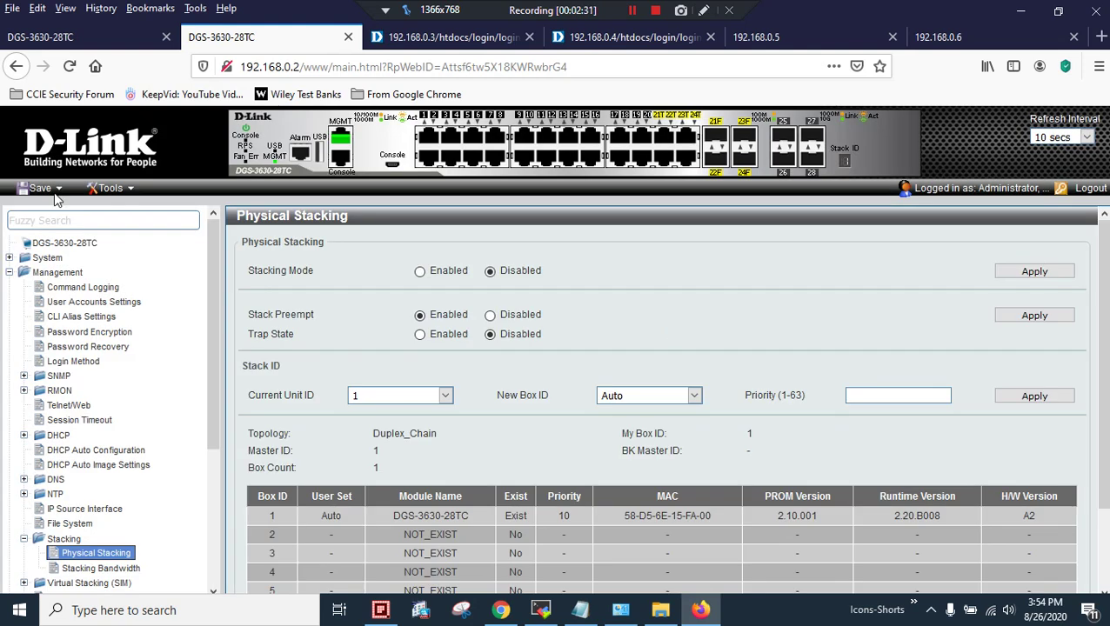
Save the configuration of switch 192.168.0.2 via Save Configuration
click(55, 190)
click(61, 213)
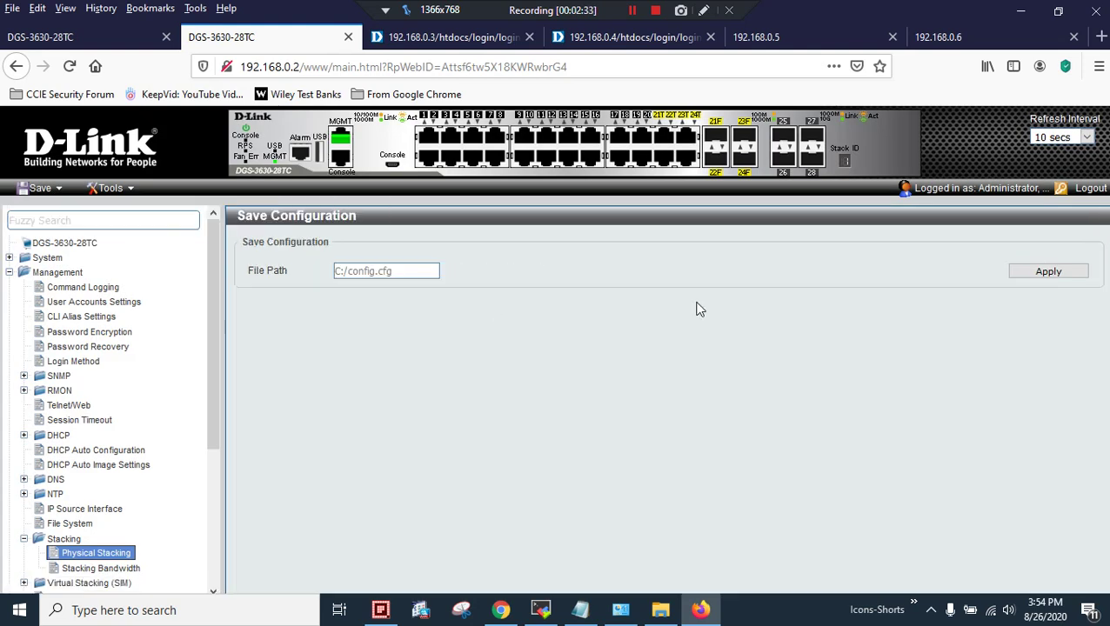
click(1036, 268)
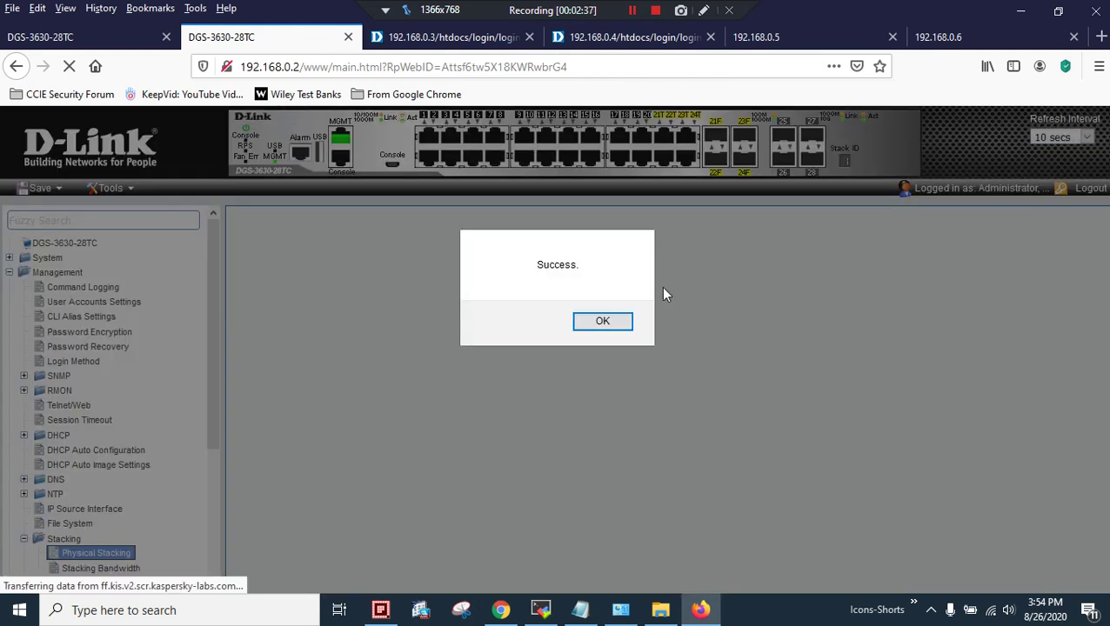
click(601, 321)
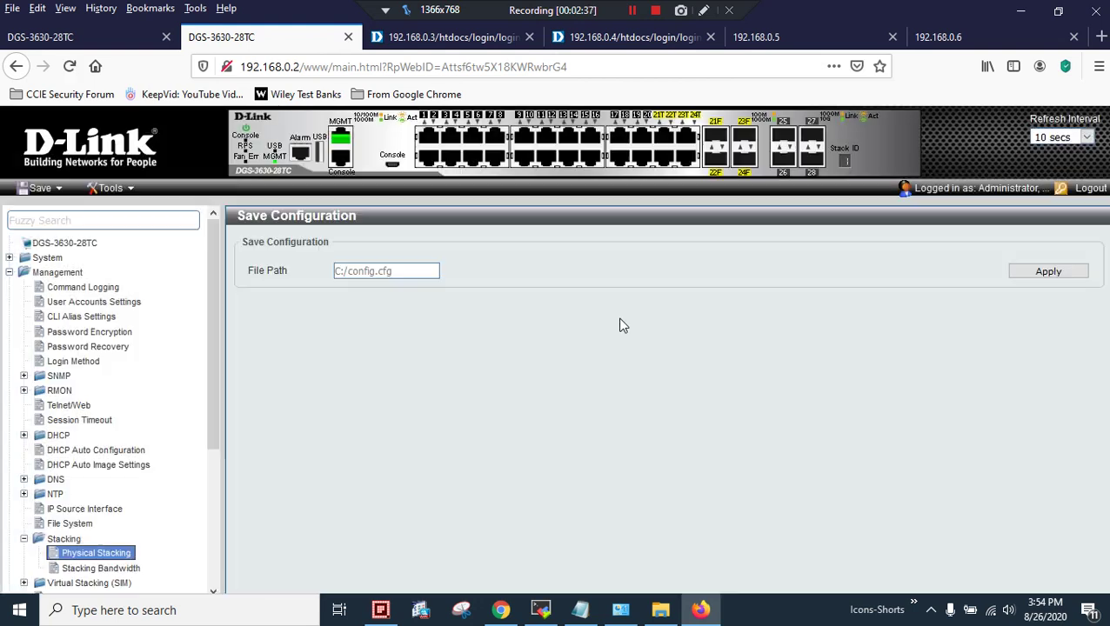
Save the configuration of switch 192.168.0.1 via Save Configuration
click(40, 37)
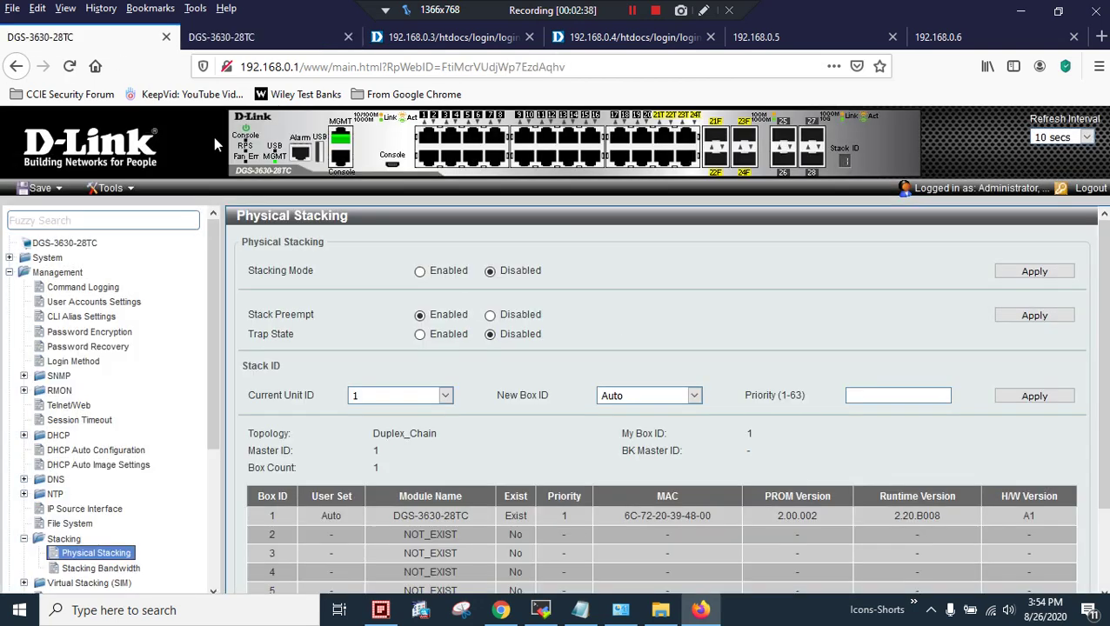
click(40, 188)
click(61, 211)
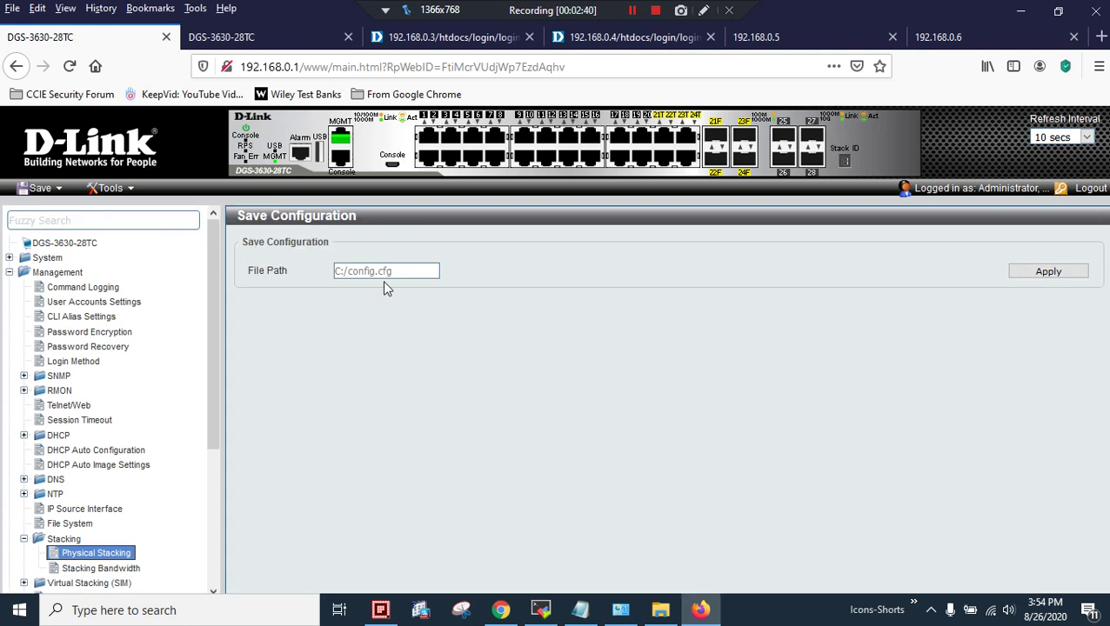
click(1009, 278)
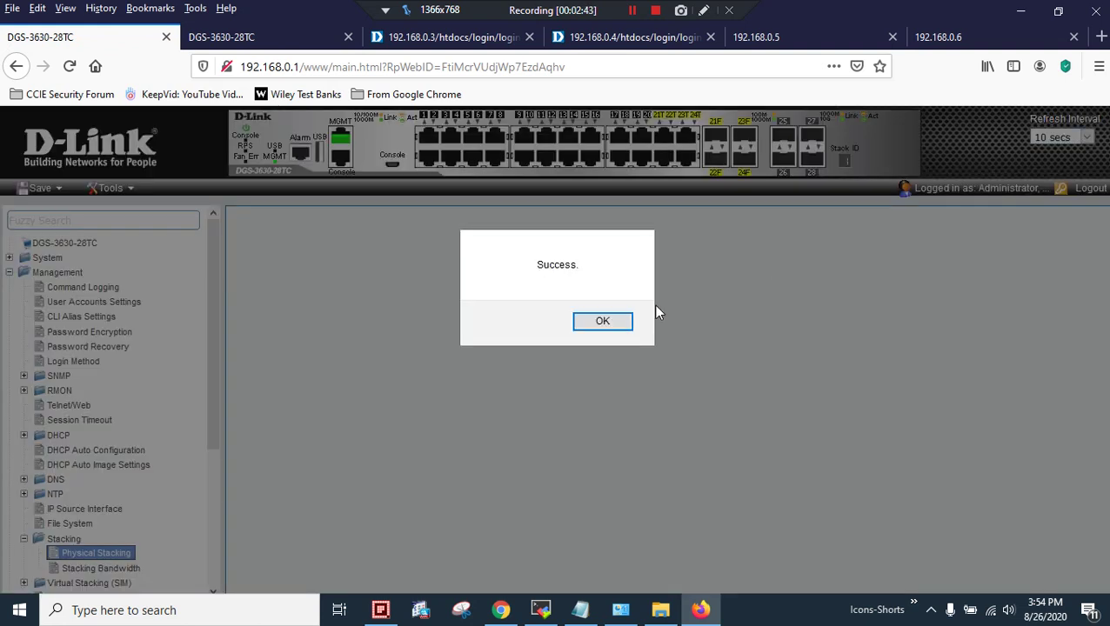
click(619, 318)
Start a continuous ping to 192.168.0.1 in a Command Prompt and narrow that window
click(12, 612)
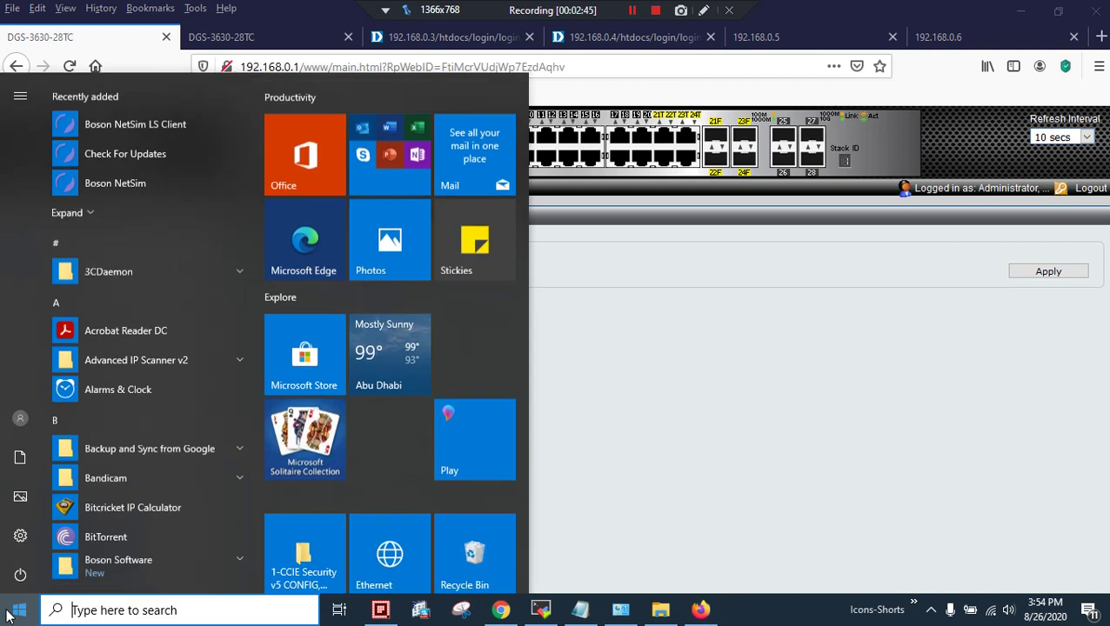
text(cmd)
key(Return)
text(ping 192.168.0.1 -t)
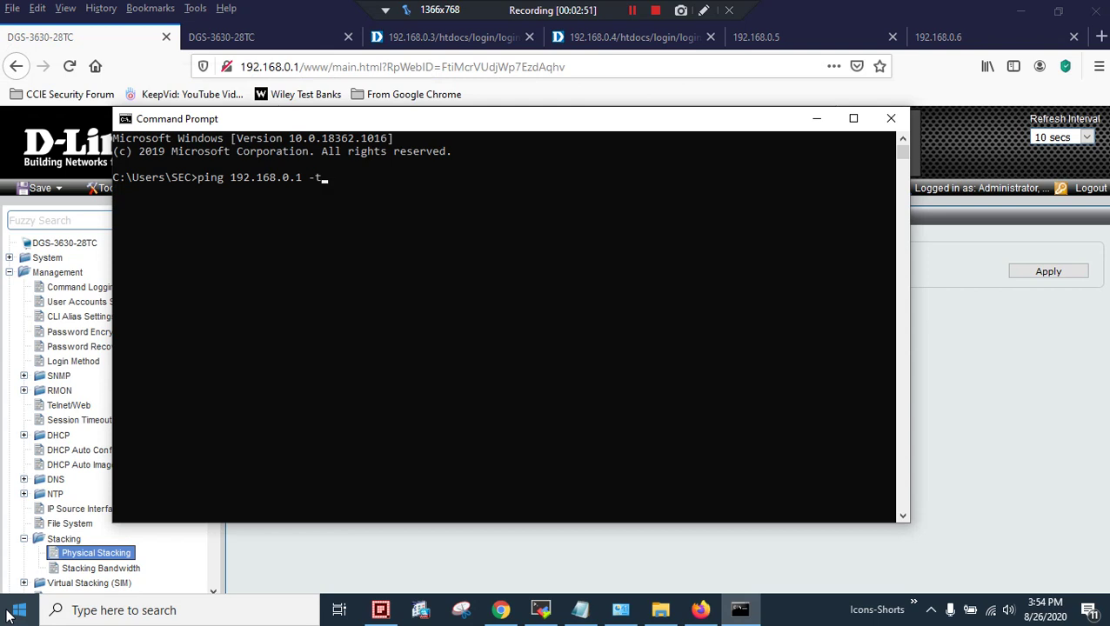
key(Return)
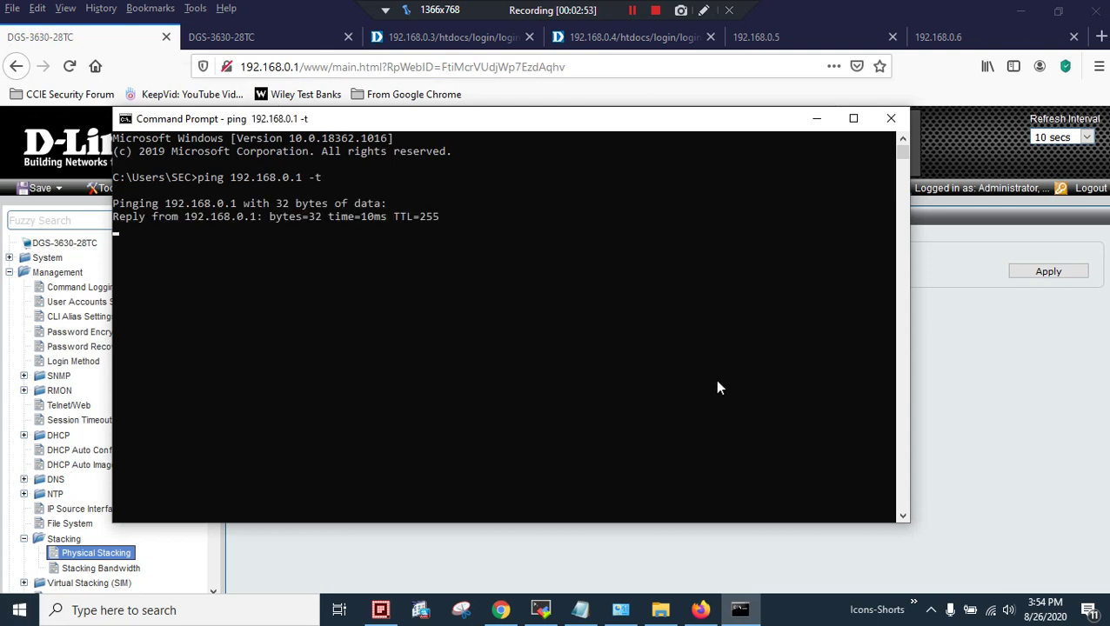
drag(910, 344, 505, 344)
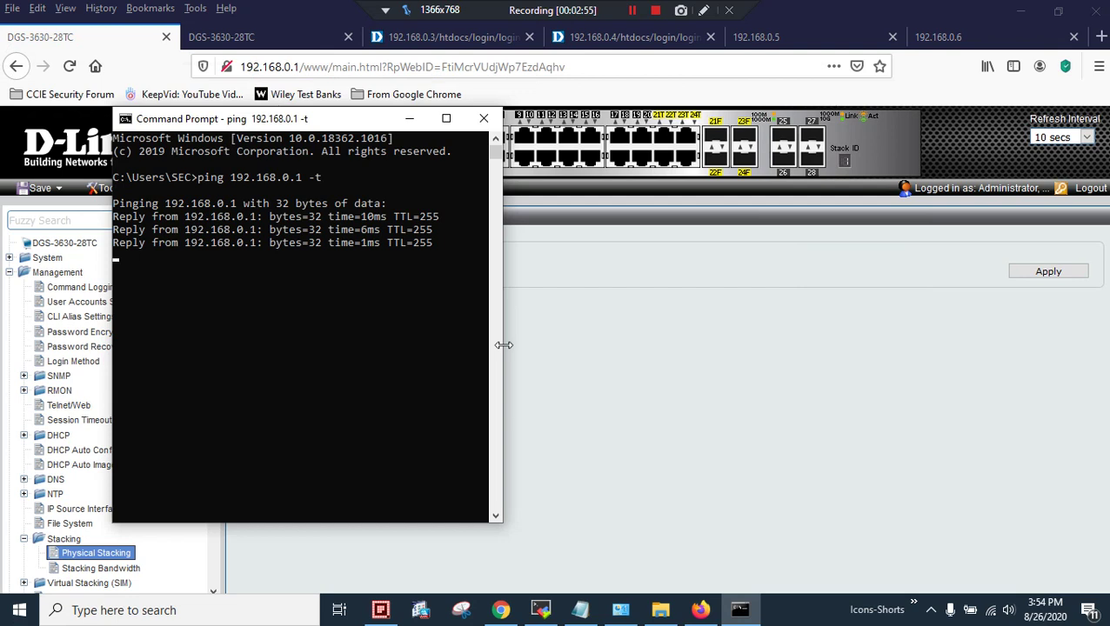
Run 'ping 192.168.0.2 -t' in a second Command Prompt, narrowed and placed beside the first
key(super)
text(cmd)
key(Return)
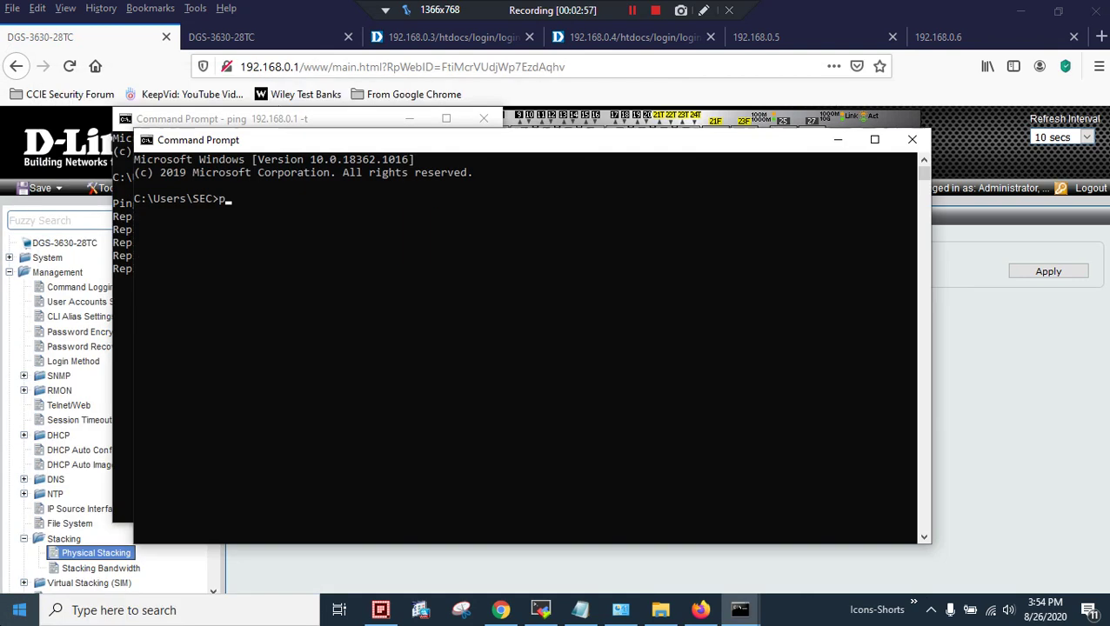
text(ping 192.16)
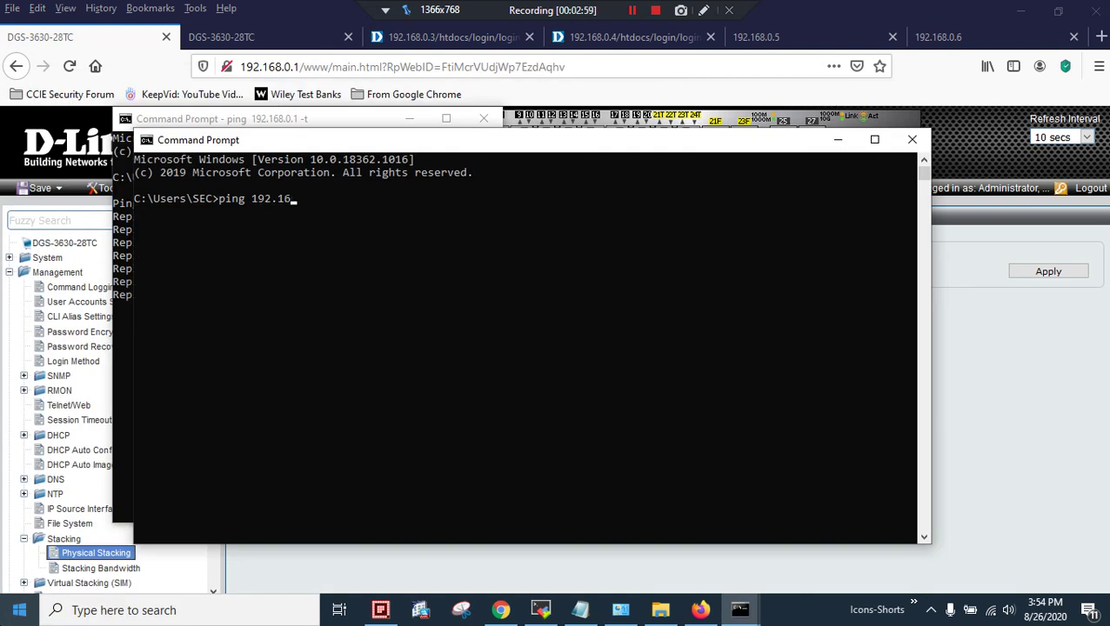
text(8.0.2 -t)
key(Return)
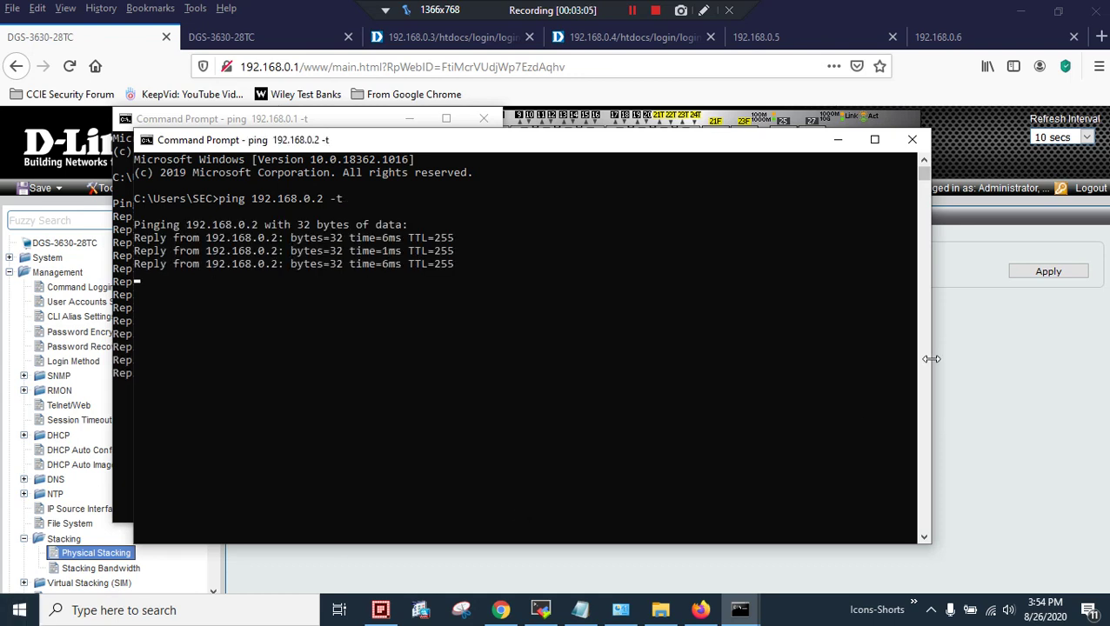
drag(929, 356, 519, 334)
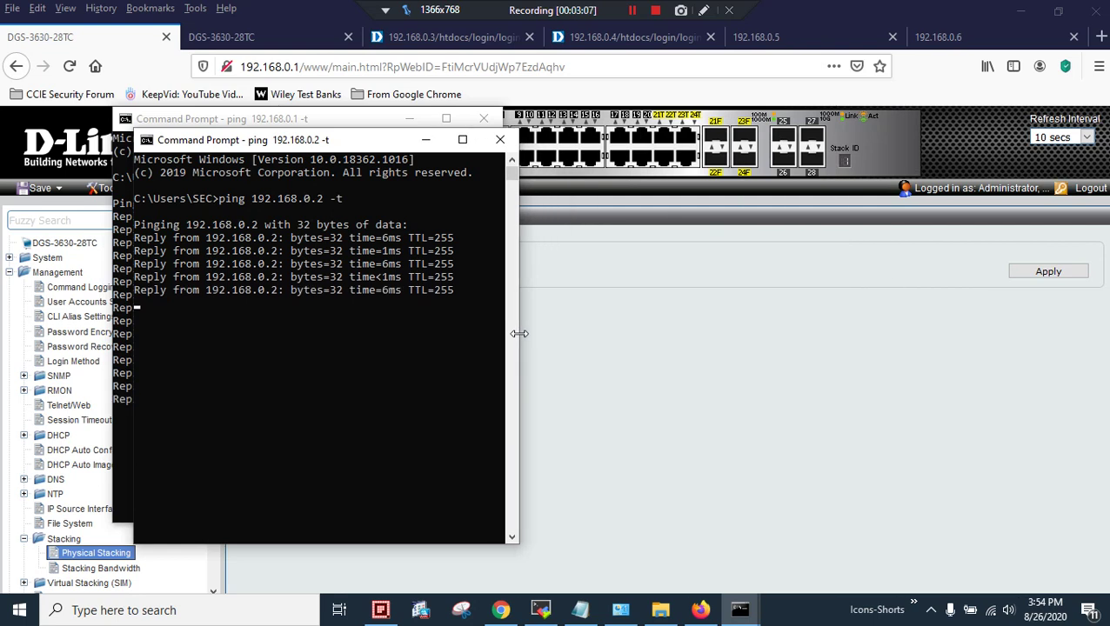
drag(277, 143, 683, 145)
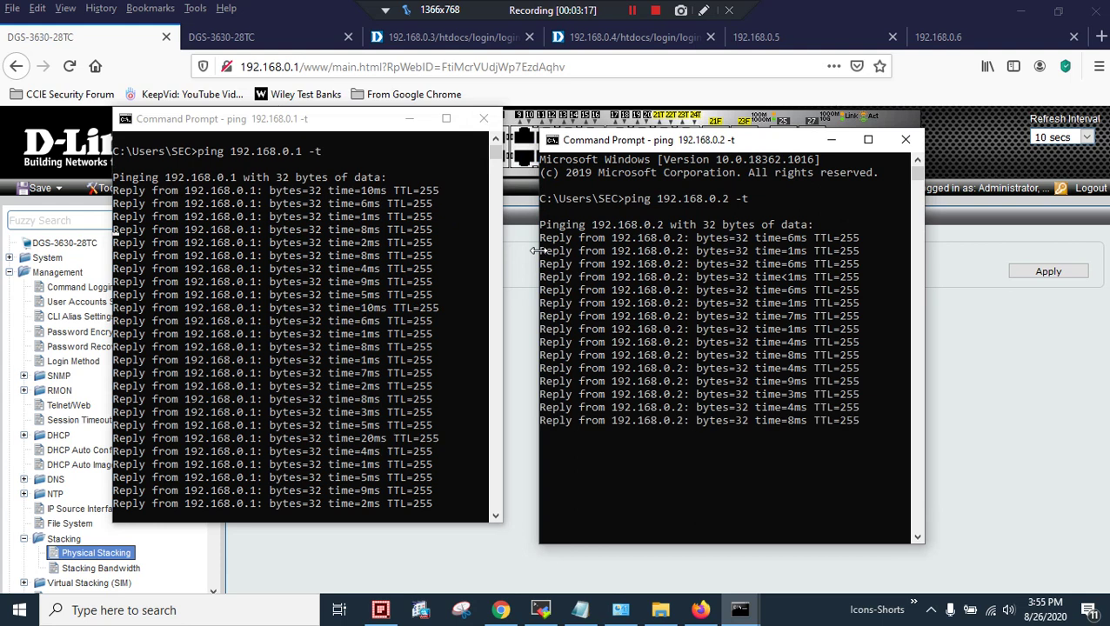
Reboot switch 192.168.0.2 from Tools > Reboot System with settings saved
click(219, 39)
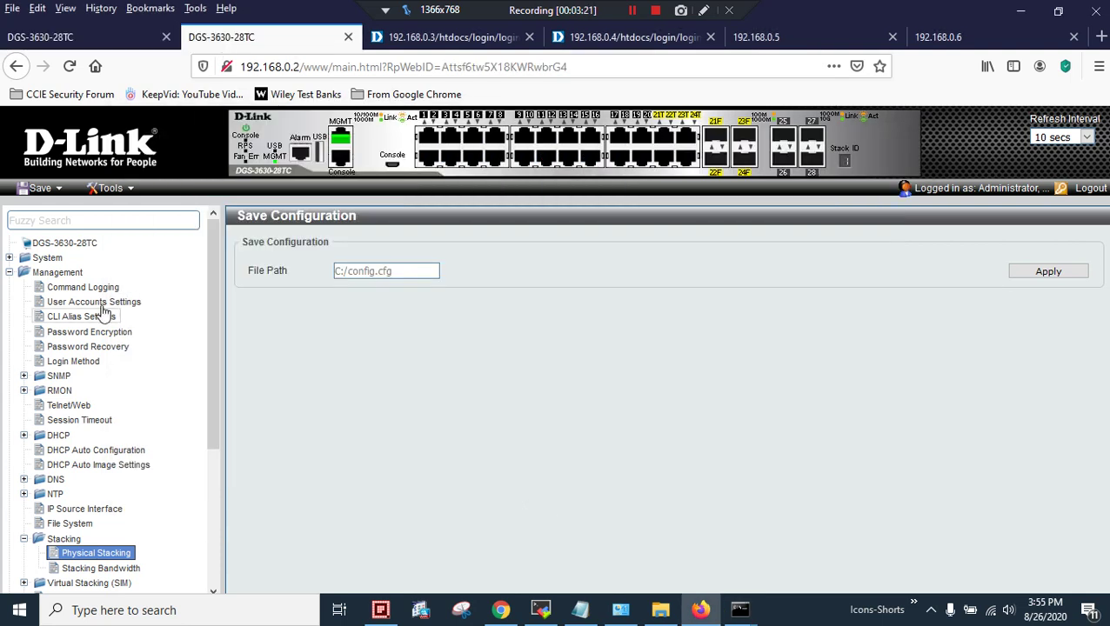
click(116, 186)
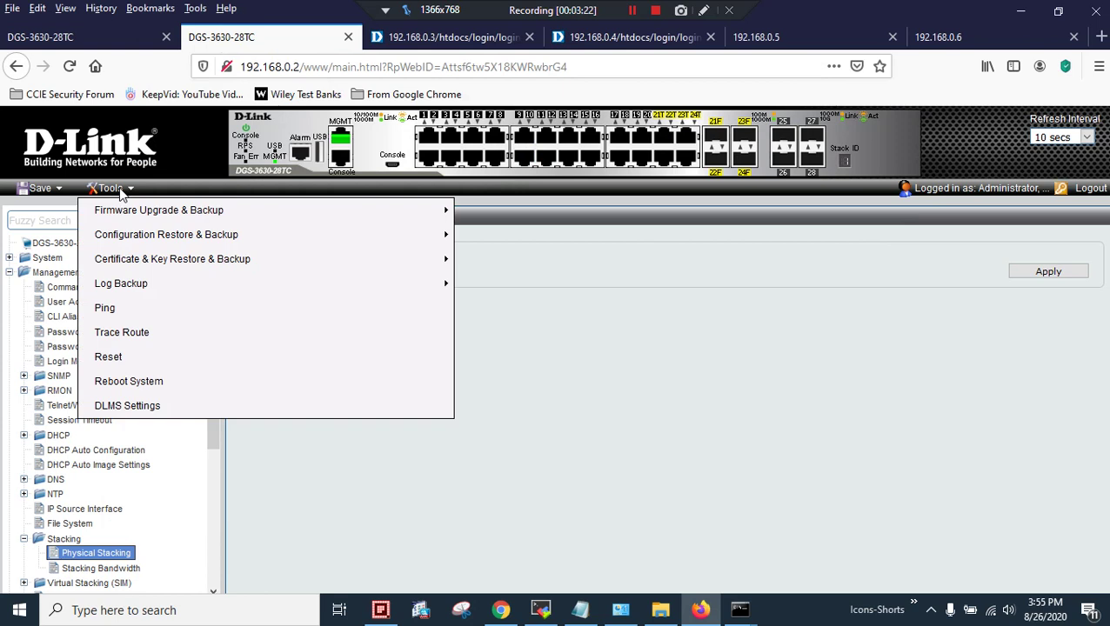
click(147, 386)
click(1048, 271)
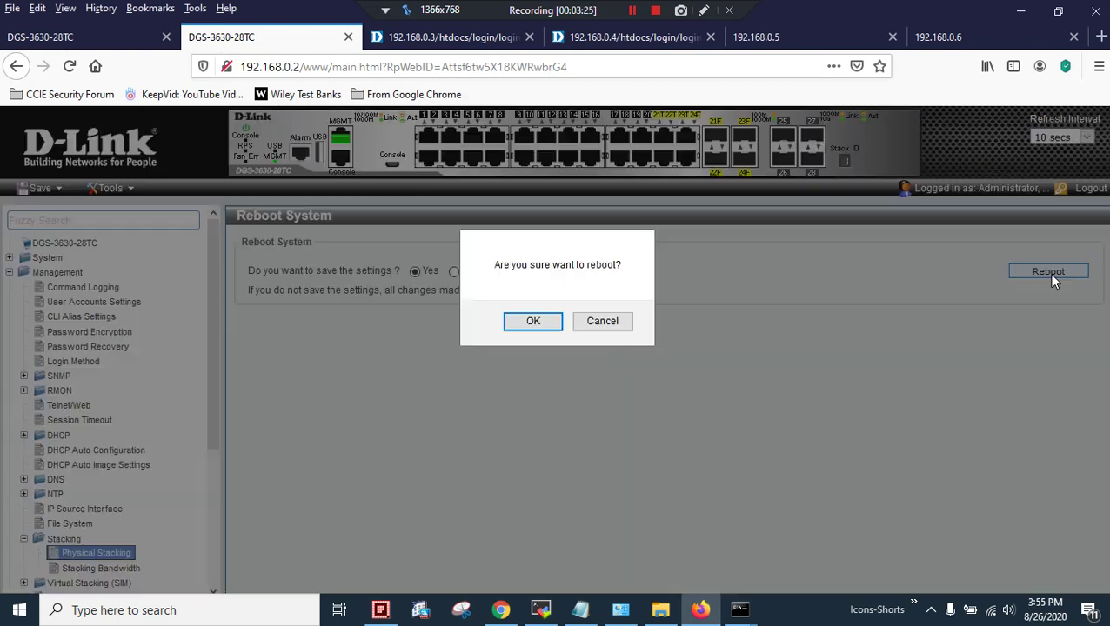
click(527, 320)
Reboot switch 192.168.0.1 from Tools > Reboot System with settings saved
click(97, 38)
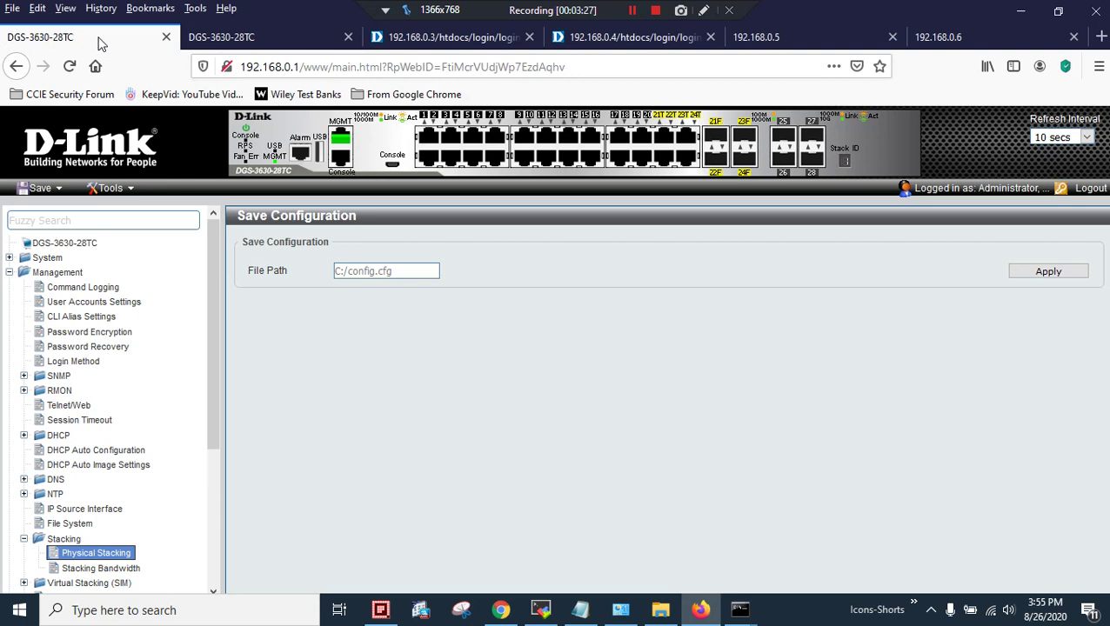
click(118, 186)
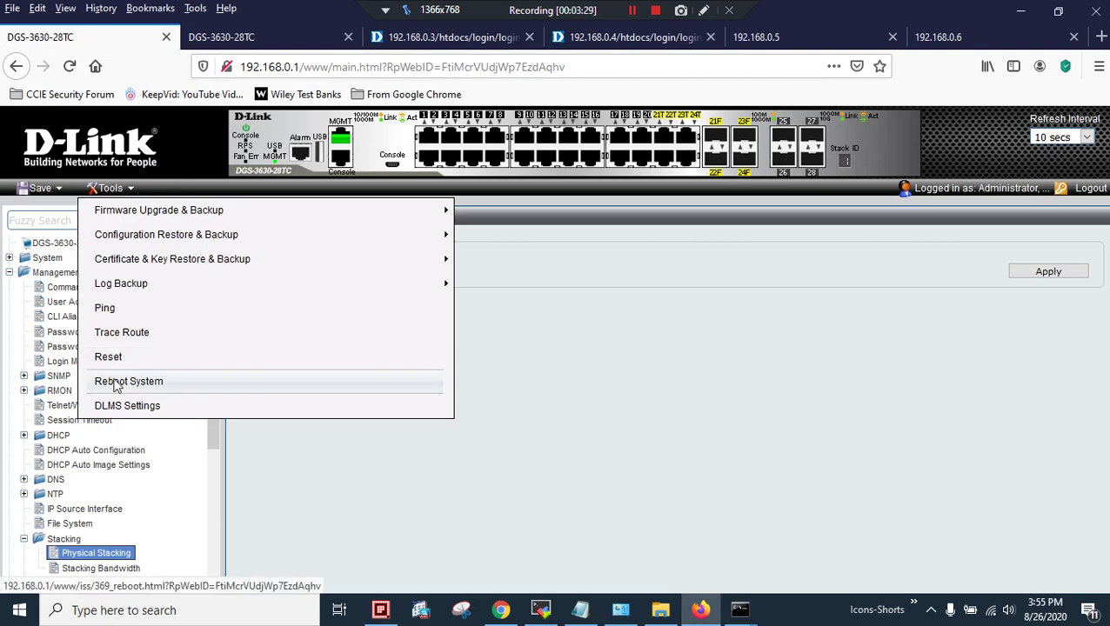
click(118, 381)
click(1013, 278)
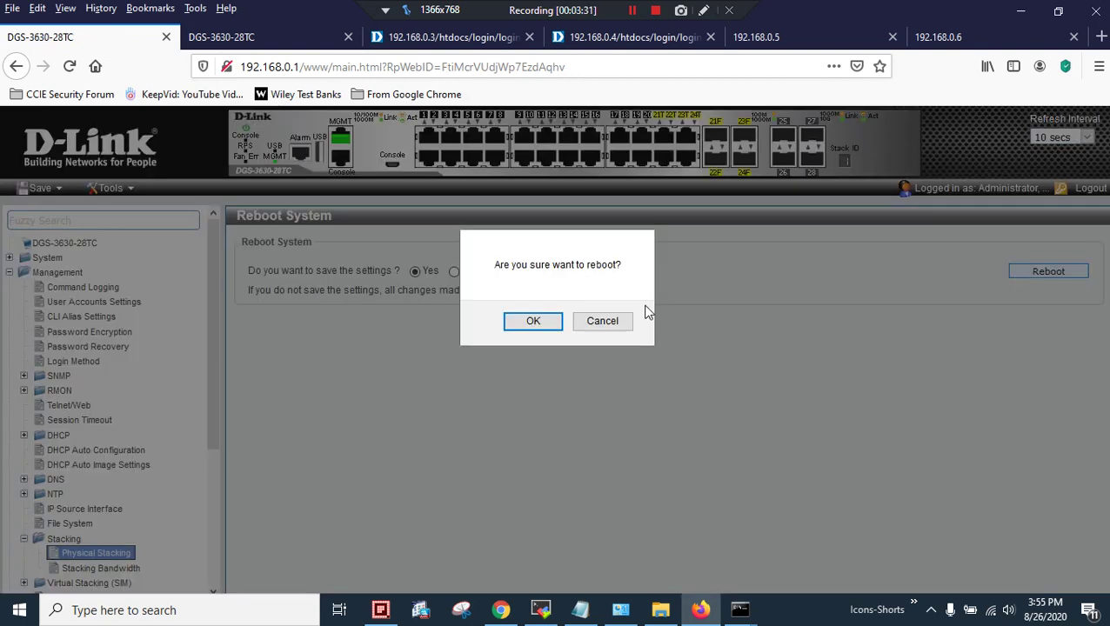
click(537, 321)
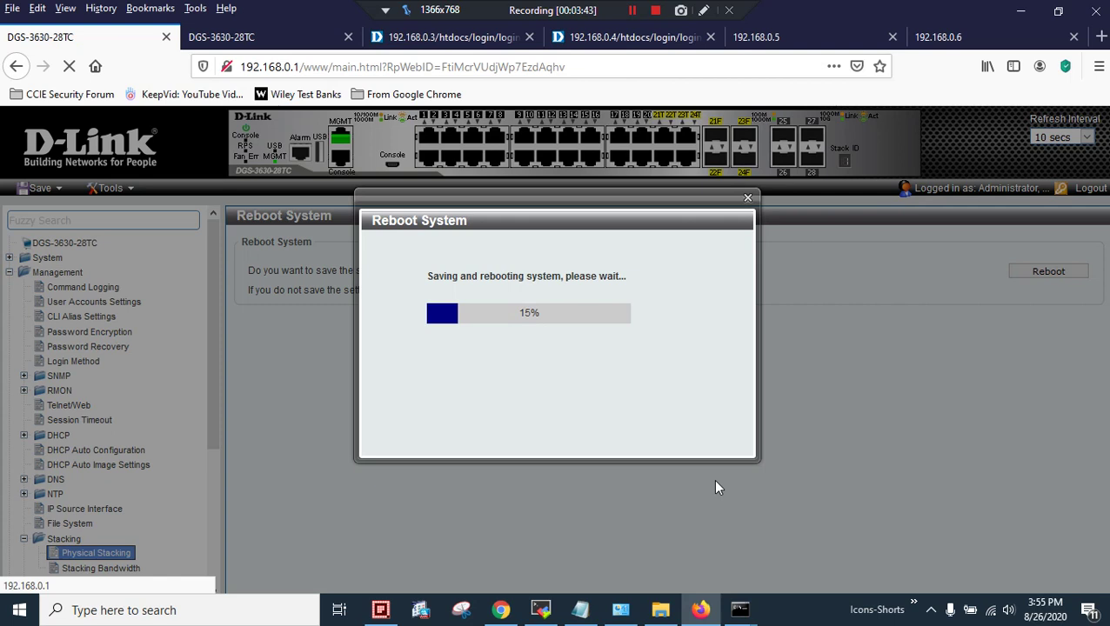
Arrange the 192.168.0.1 and 192.168.0.2 ping windows side by side, both showing Request timed out
mouse_move(740, 609)
click(698, 567)
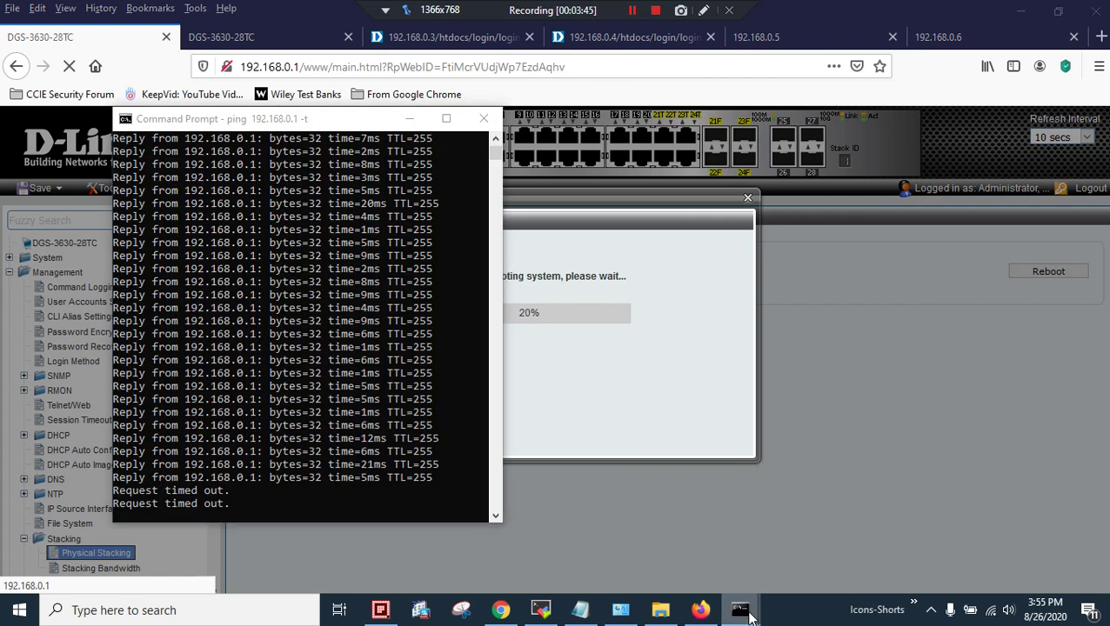
click(785, 571)
drag(696, 139, 725, 120)
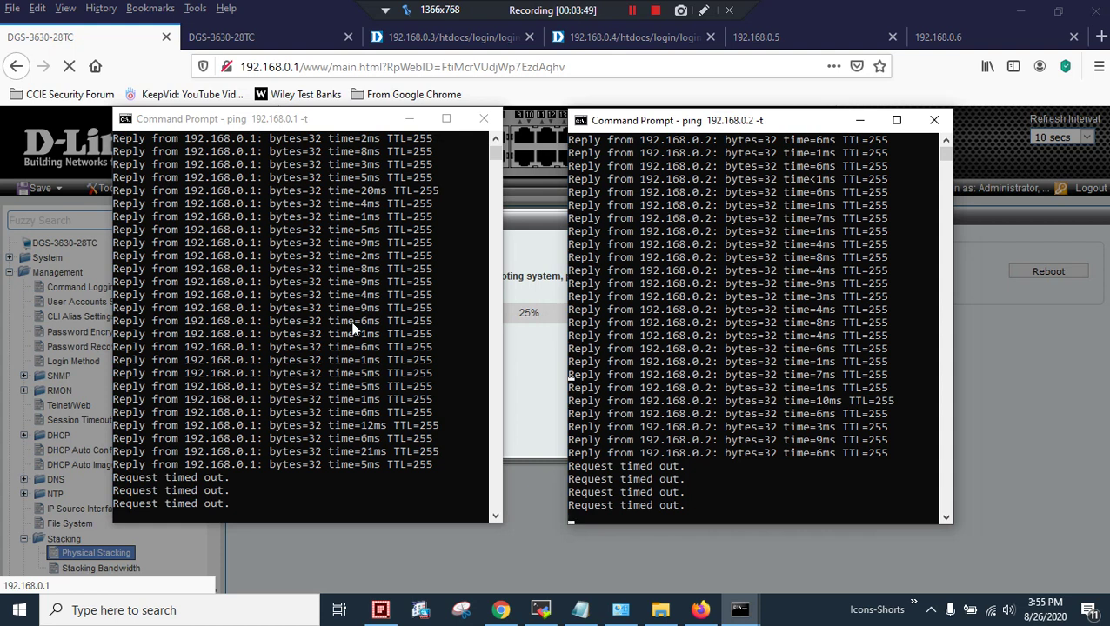
drag(287, 120, 284, 100)
drag(769, 127, 747, 100)
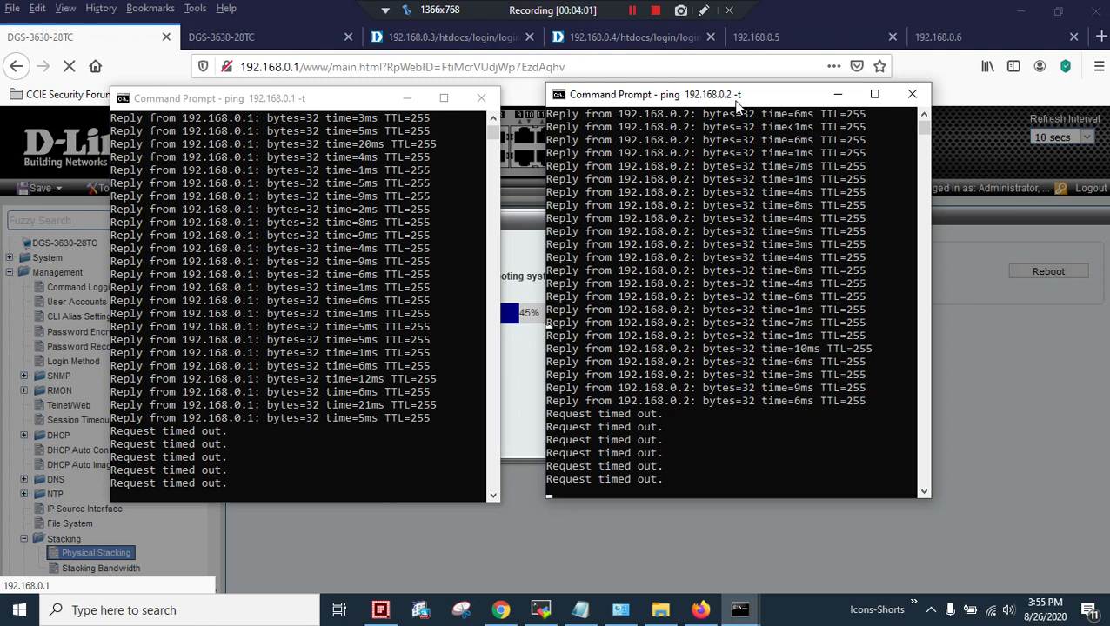
drag(708, 102, 898, 119)
drag(315, 108, 233, 115)
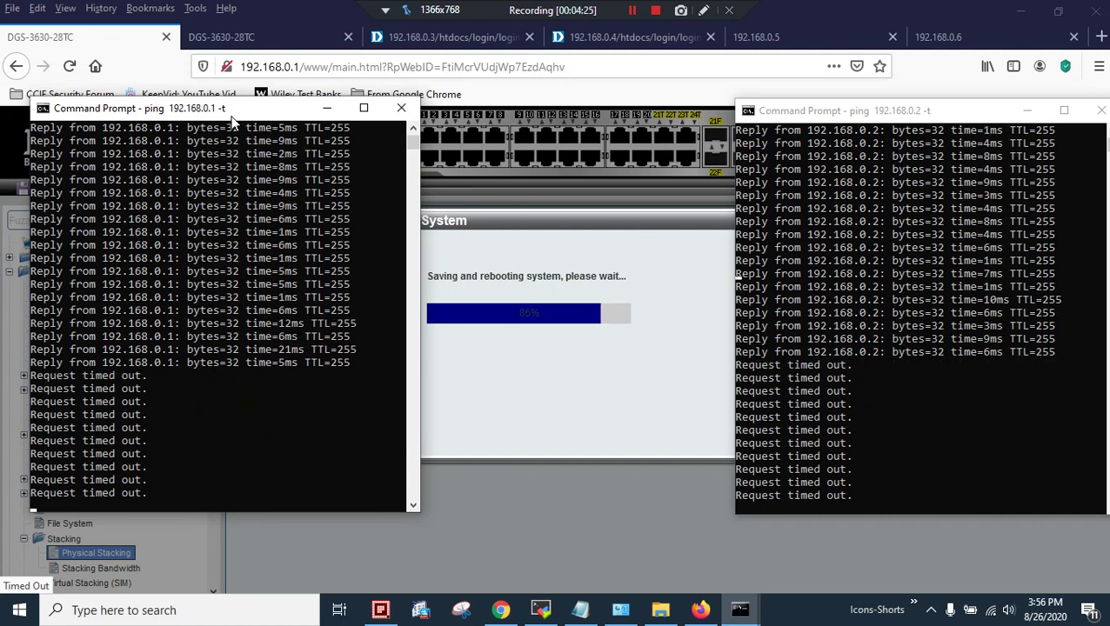
Confirm both switch reboots are at about 95%, then bring up both ping windows still timing out
click(253, 36)
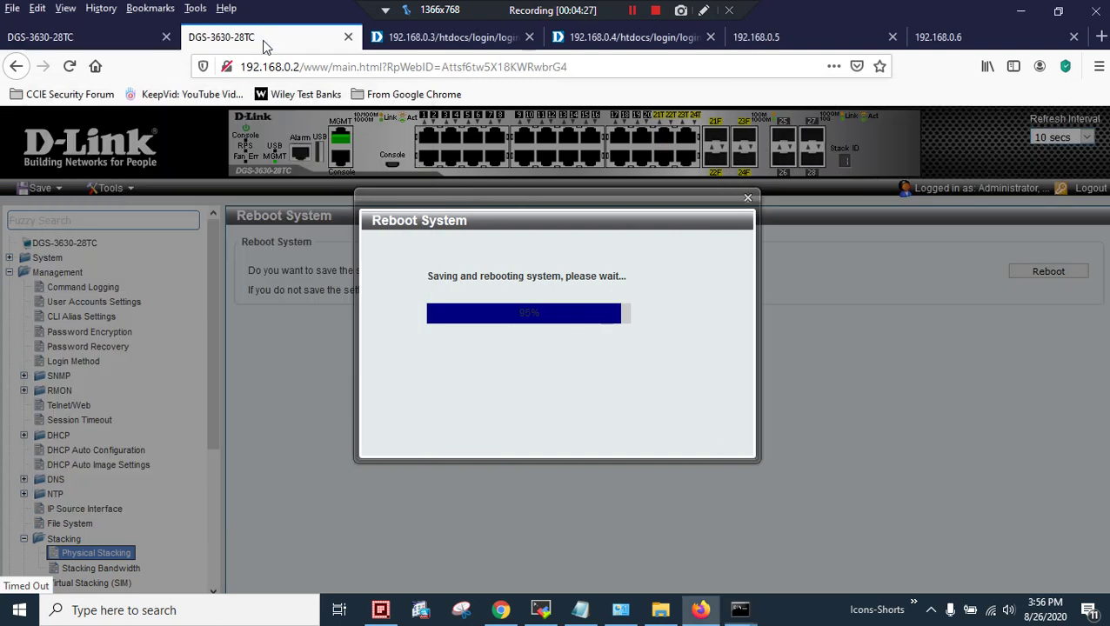
click(87, 37)
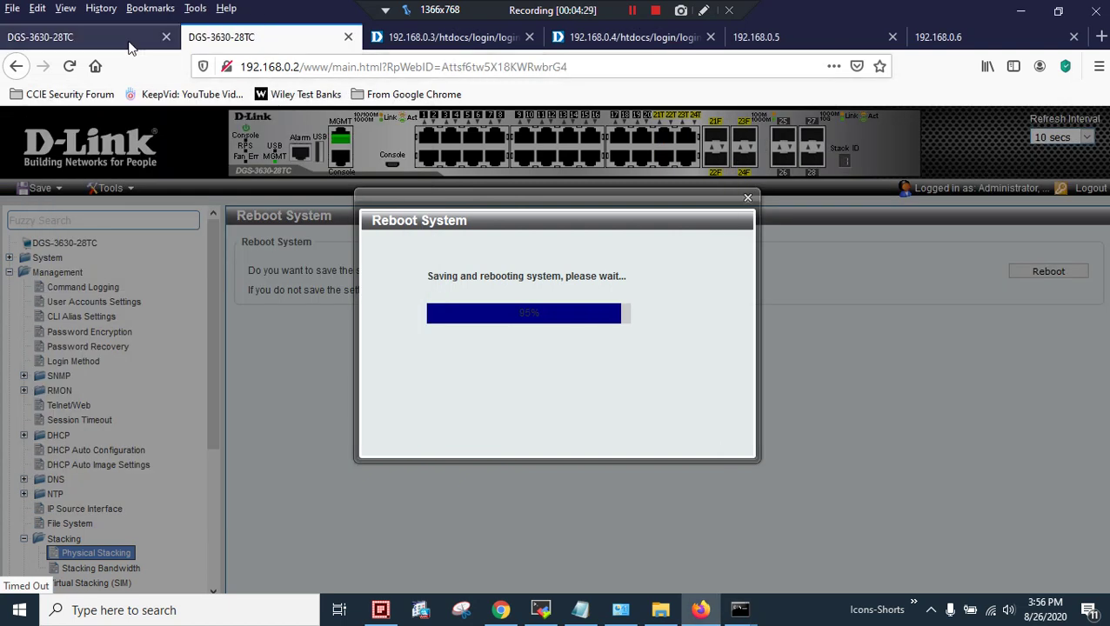
click(741, 611)
click(687, 556)
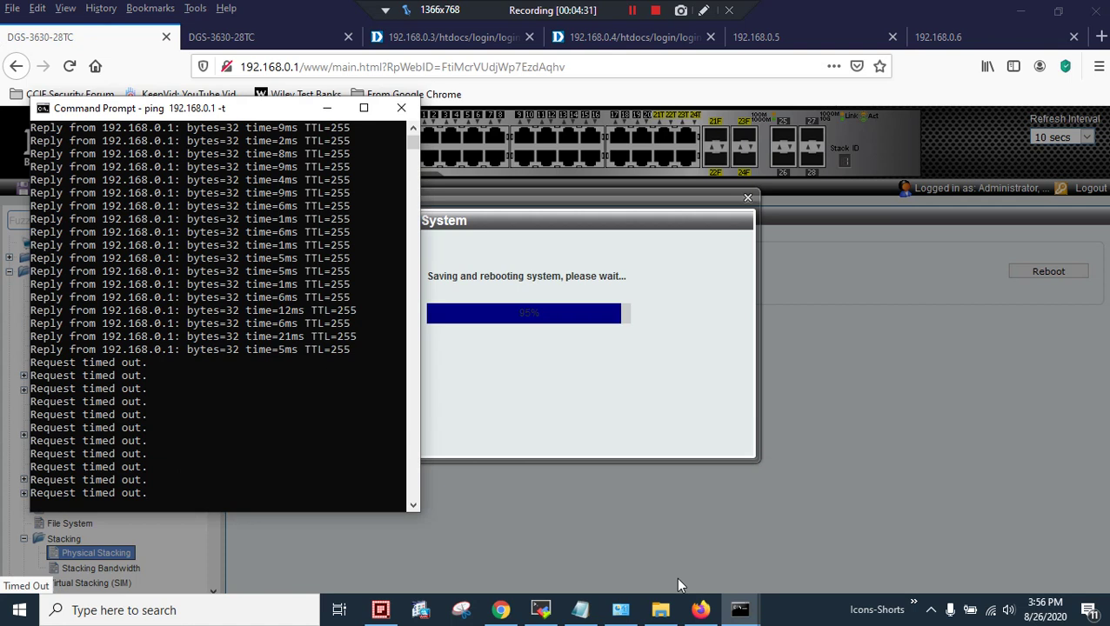
click(740, 610)
click(794, 558)
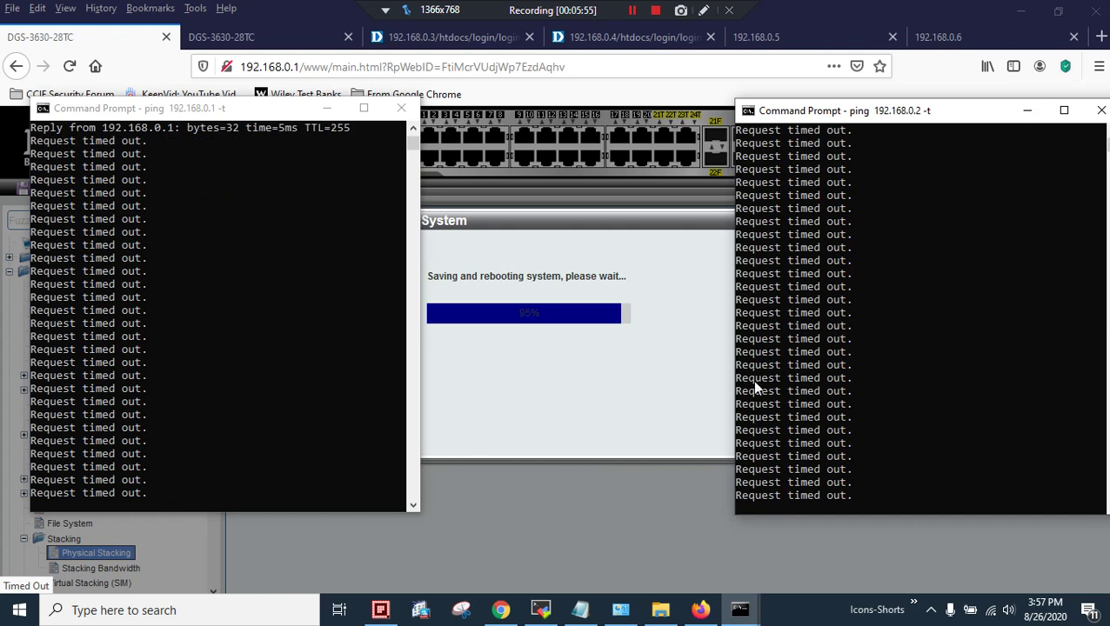
Open the COM1 serial console, close the extra 10.90.90.90 SSH tab, and log in
click(546, 610)
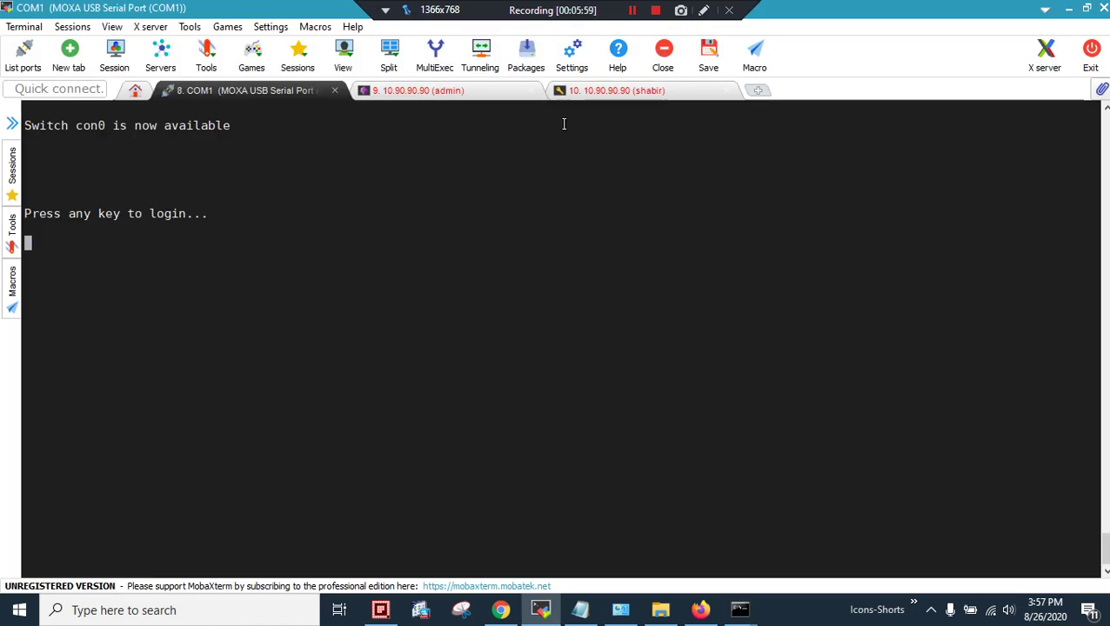
click(530, 93)
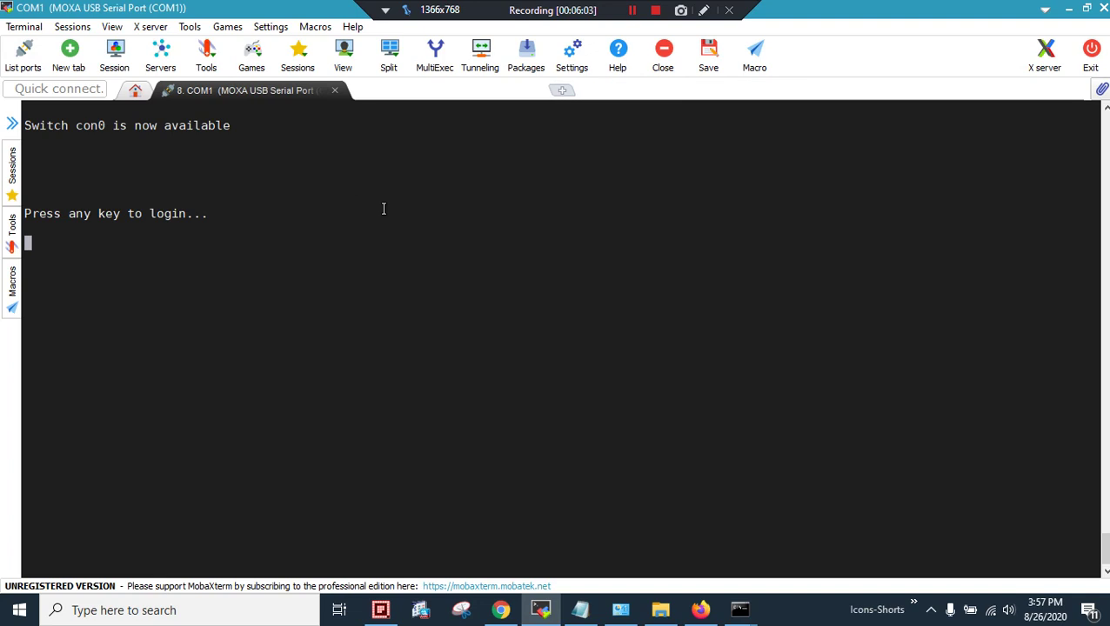
key(Return)
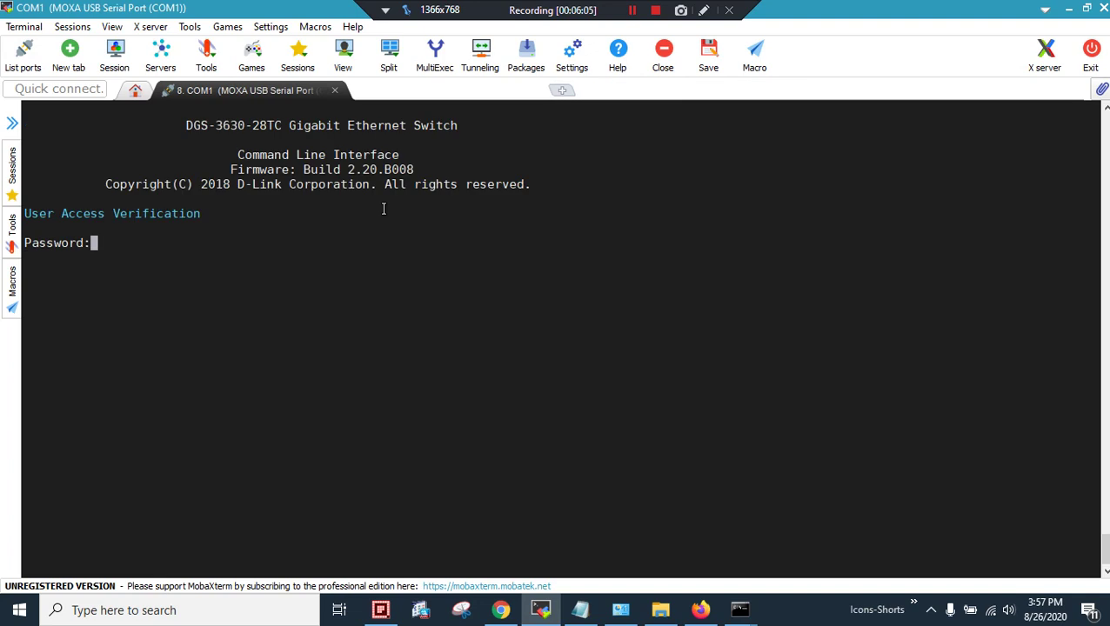
text(admin)
key(Return)
text(a)
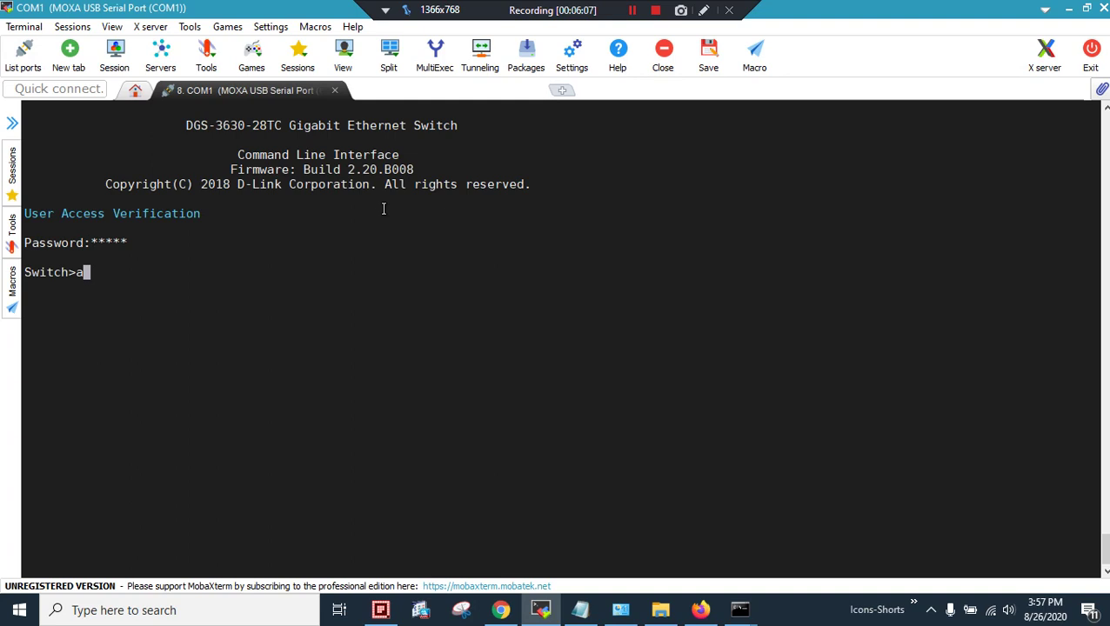
key(BackSpace)
Enter privileged mode with enable and its password, then run sh stack
text(en)
key(Tab)
key(Return)
text(admin)
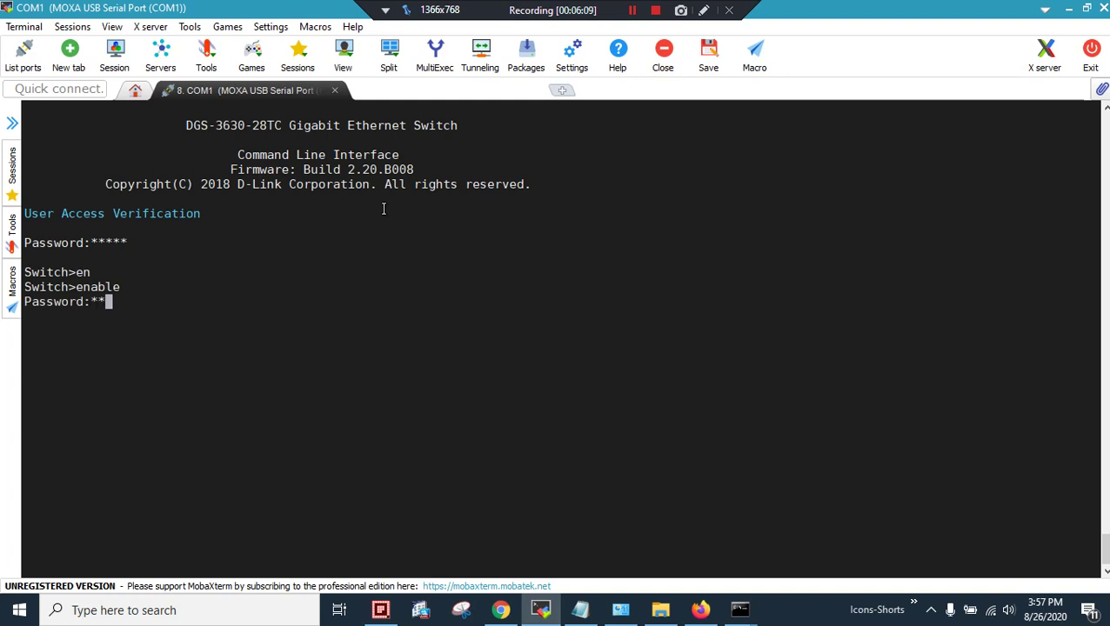
key(Return)
text(sh stack)
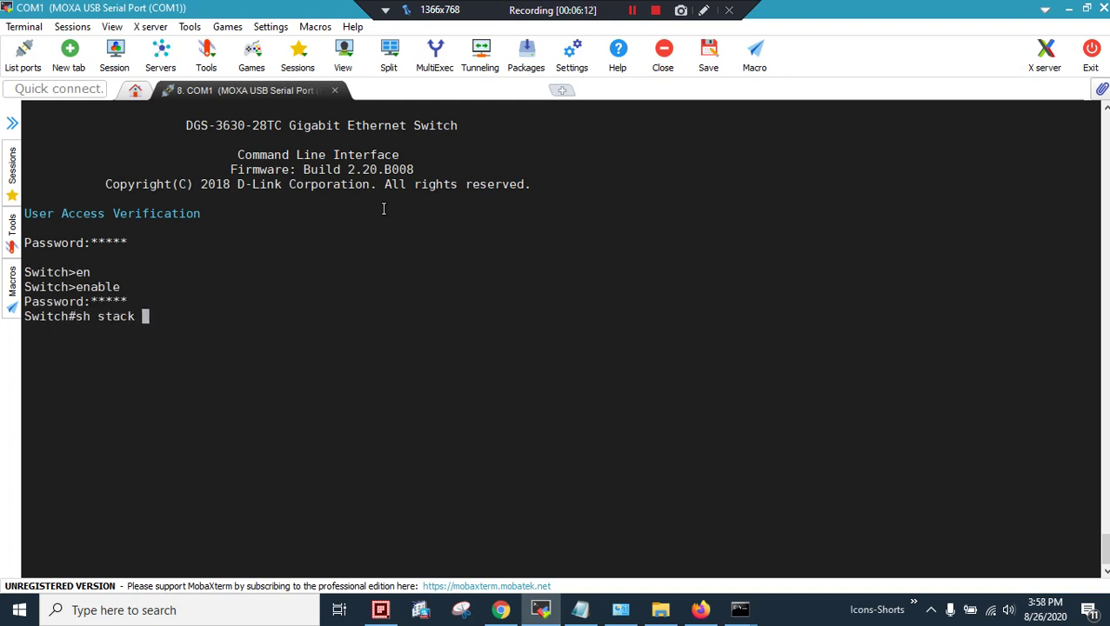
key(Return)
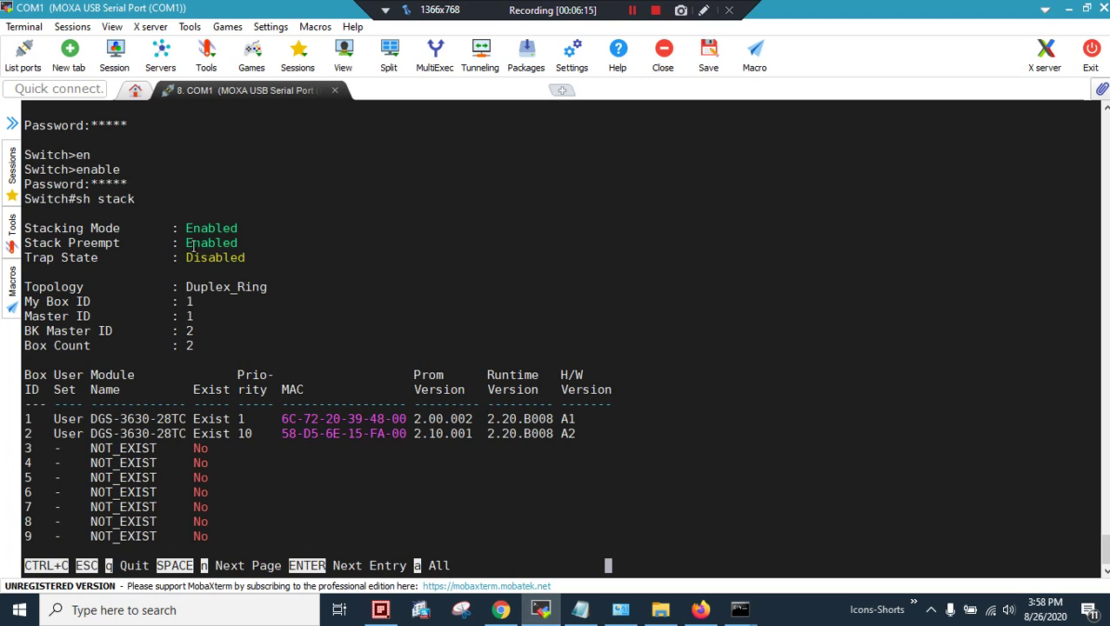
Highlight stacking and preempt enabled, box 1's MAC and priority 1, box 1 master, box 2 backup master
drag(90, 231, 242, 229)
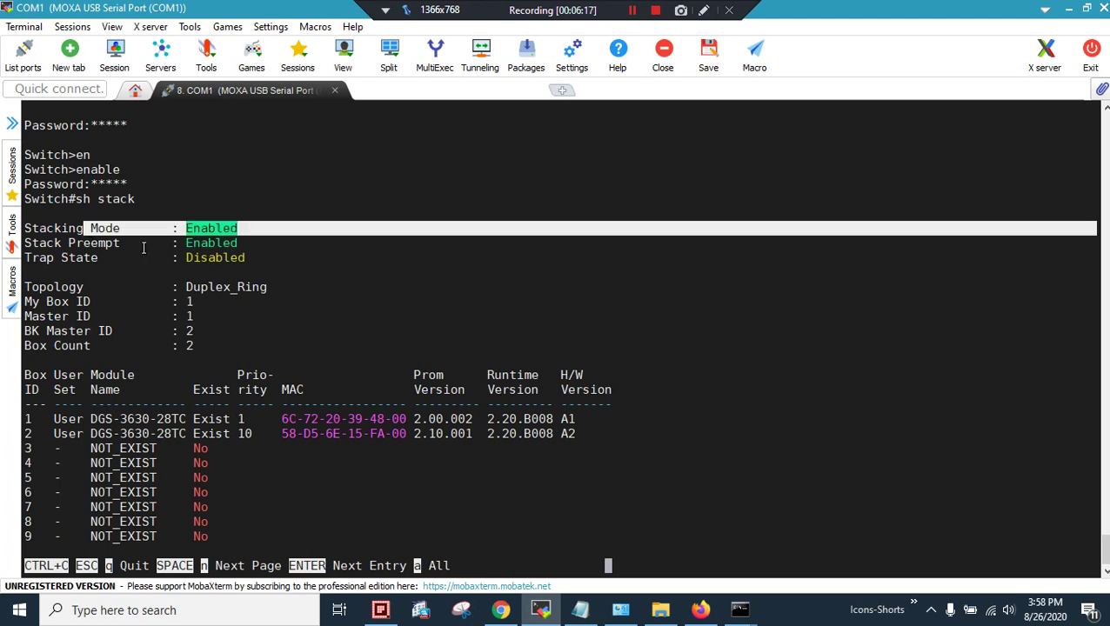
drag(76, 243, 255, 245)
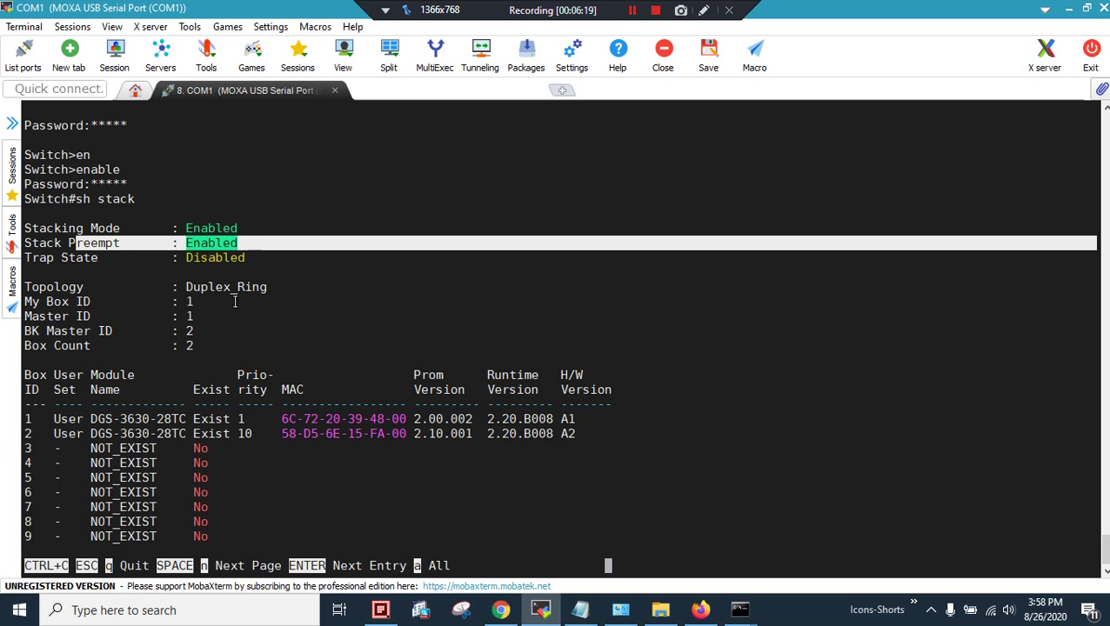
drag(370, 419, 405, 420)
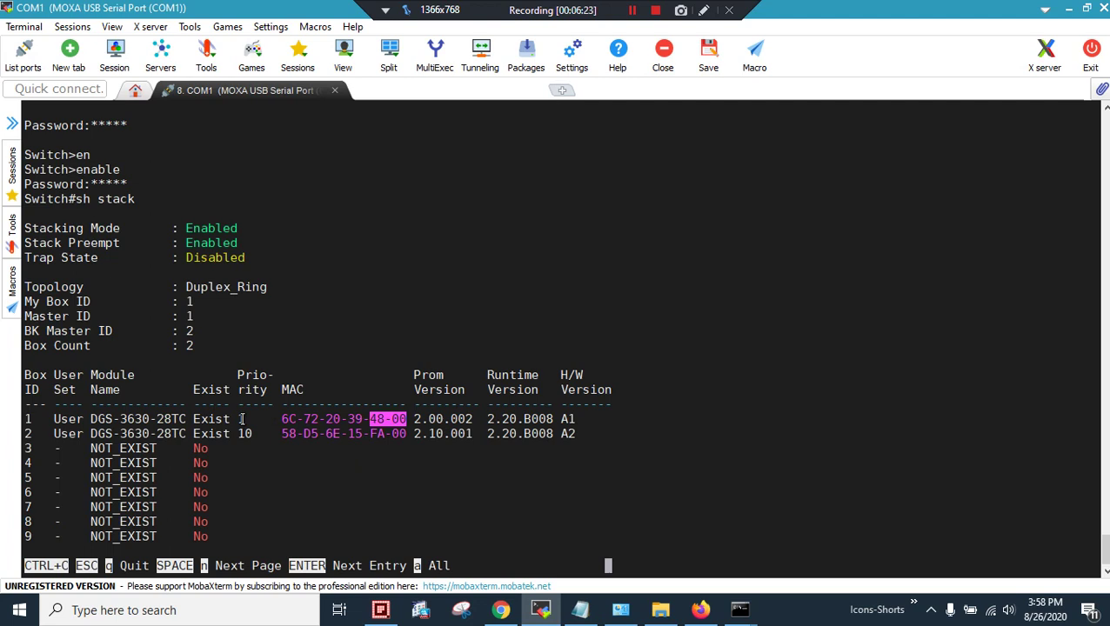
drag(245, 419, 237, 419)
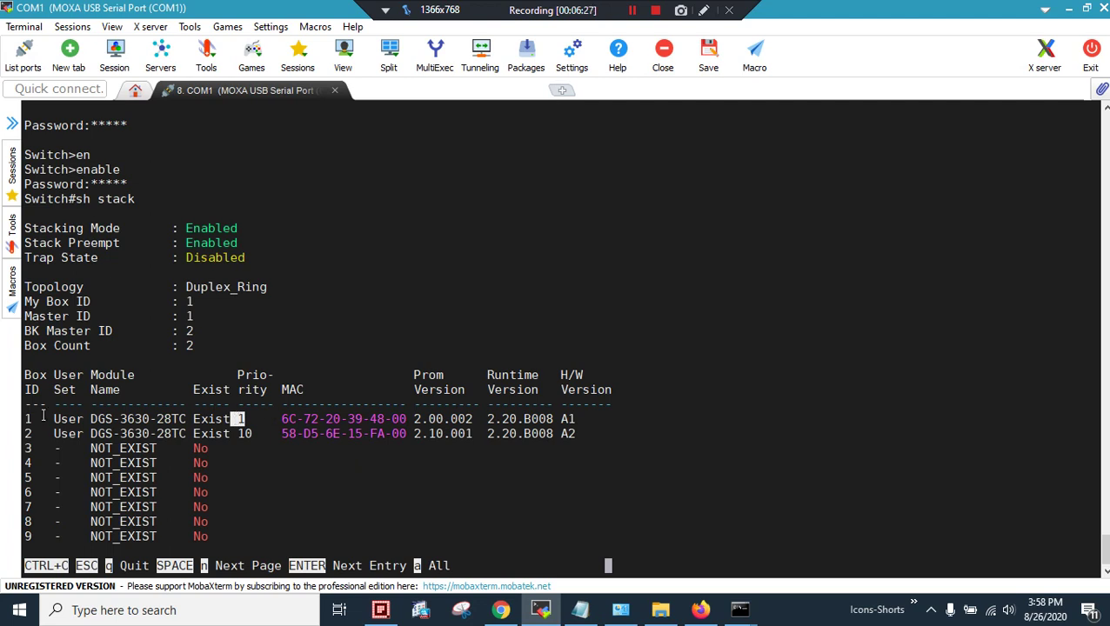
drag(48, 302, 198, 301)
drag(76, 316, 213, 319)
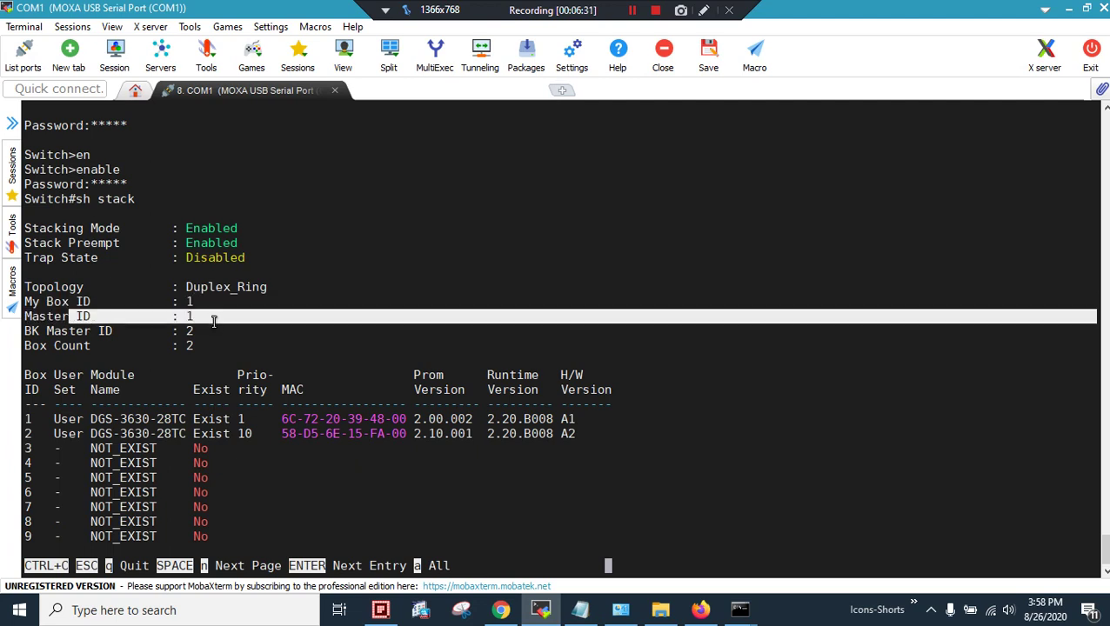
drag(77, 330, 199, 333)
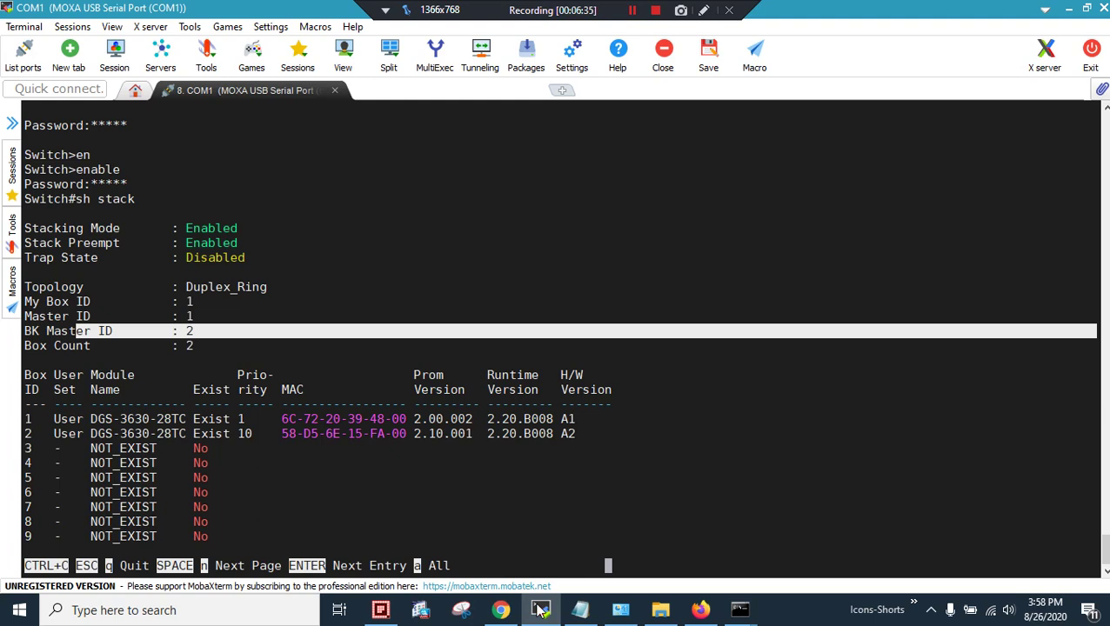
Show the 192.168.0.1 ping replying beside the 192.168.0.2 ping timing out, then go to Firefox
mouse_move(739, 610)
click(693, 559)
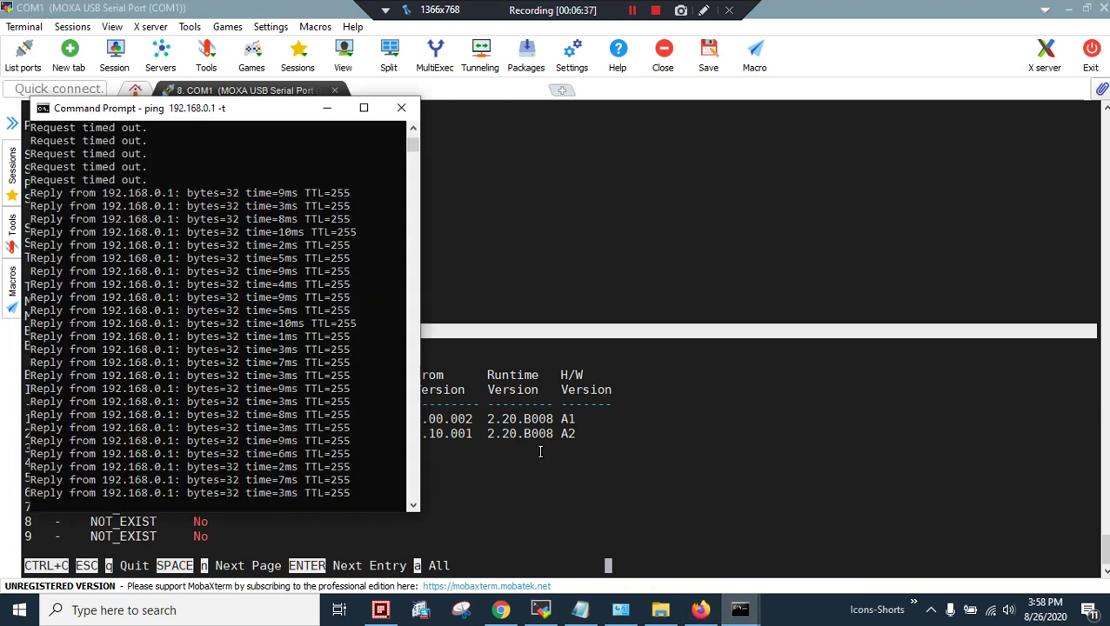
click(769, 528)
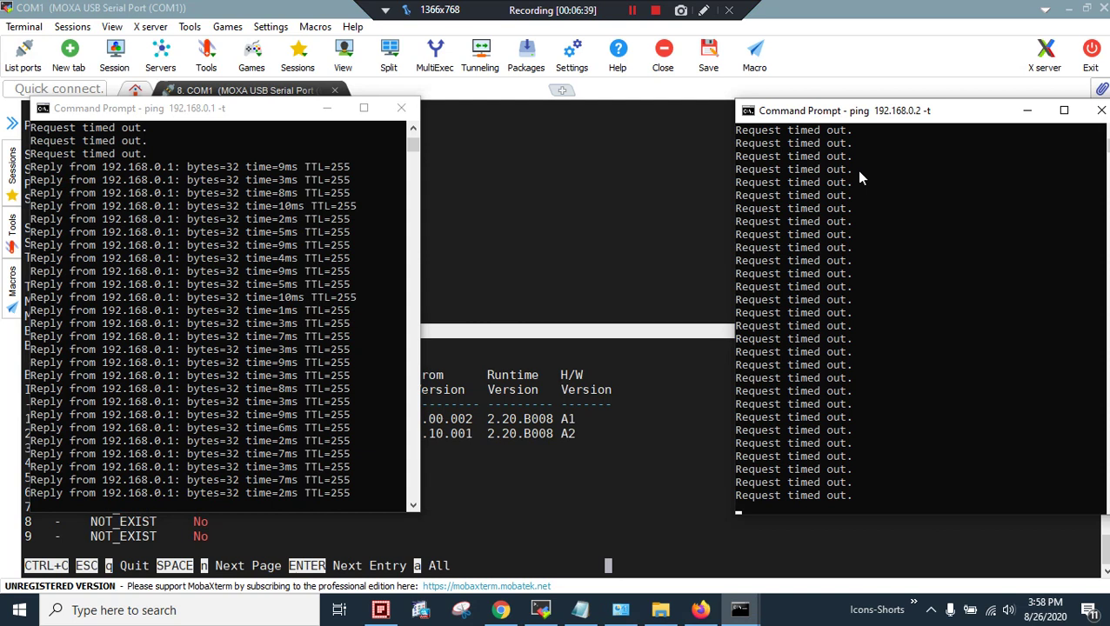
drag(894, 125, 777, 128)
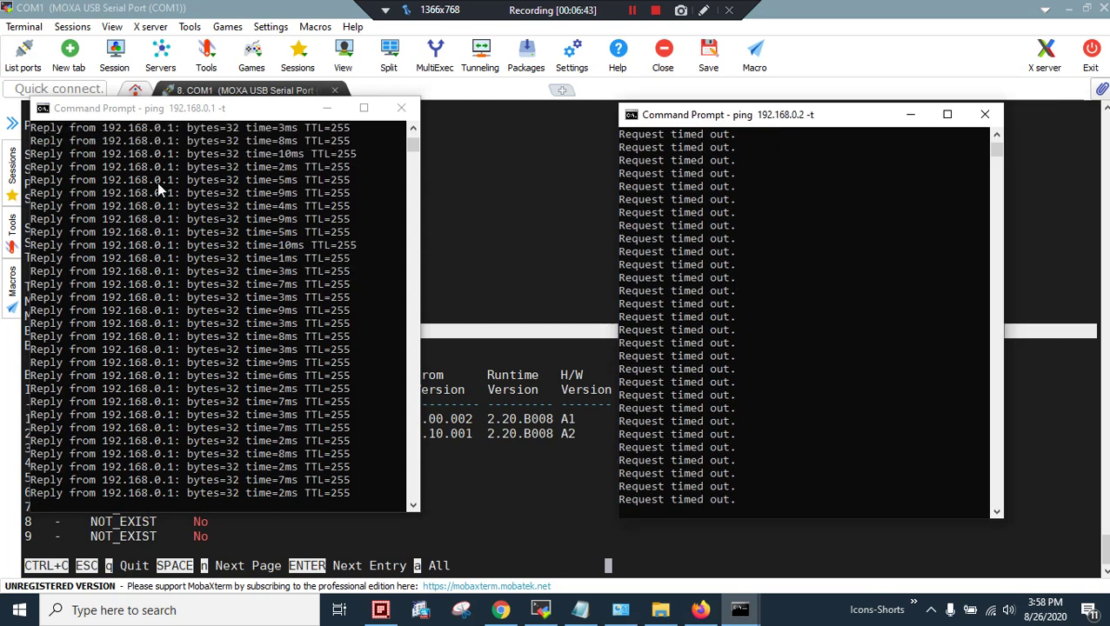
click(700, 610)
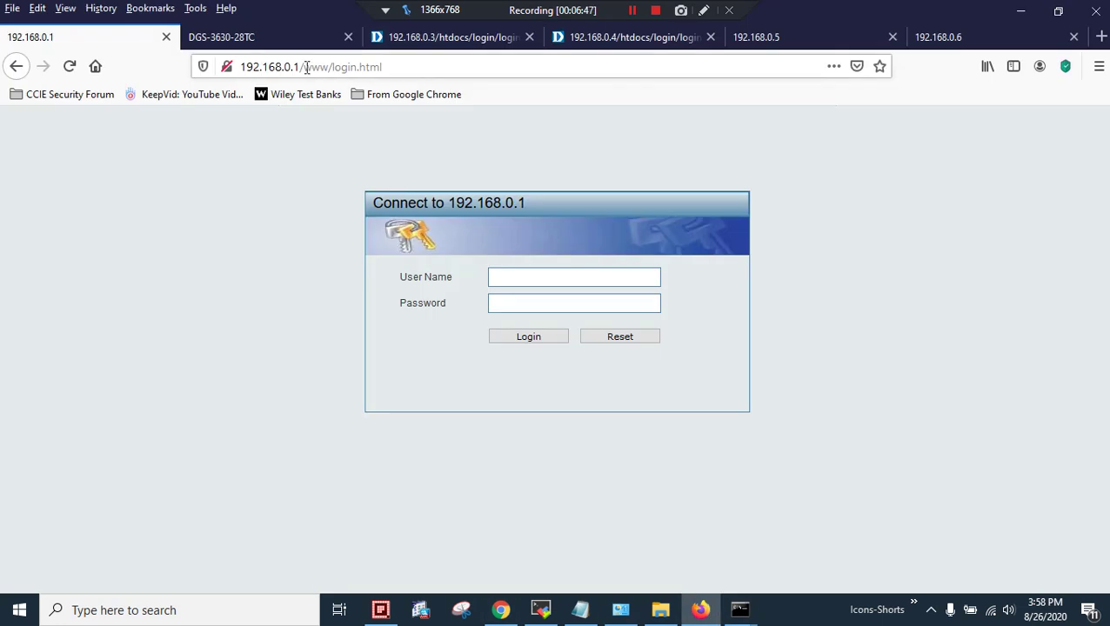
drag(301, 67, 567, 116)
click(871, 480)
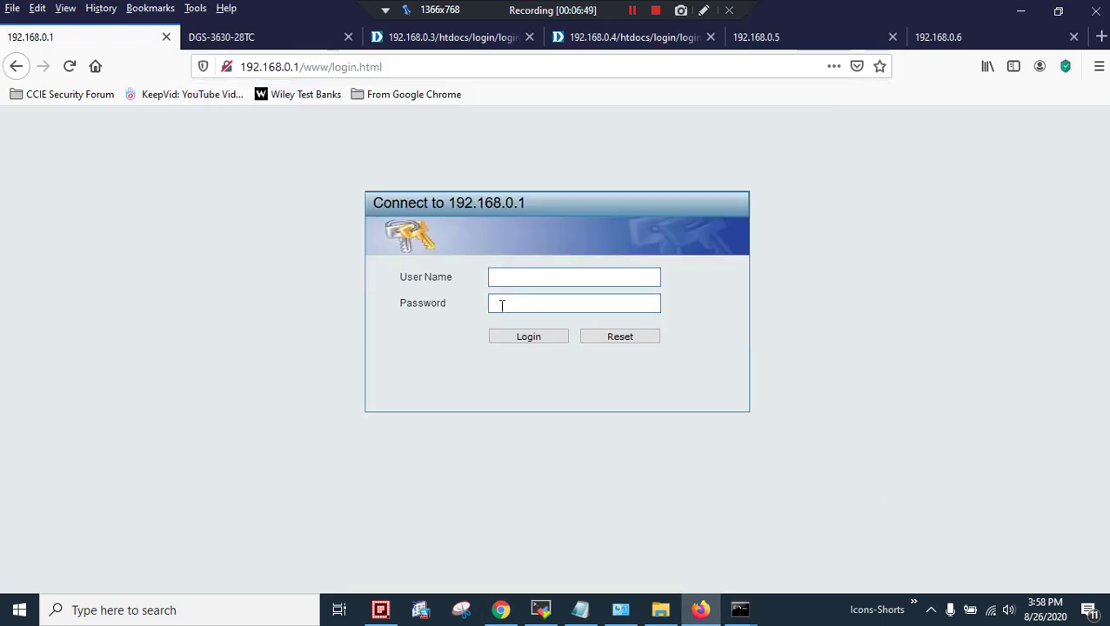
click(508, 278)
text(admin)
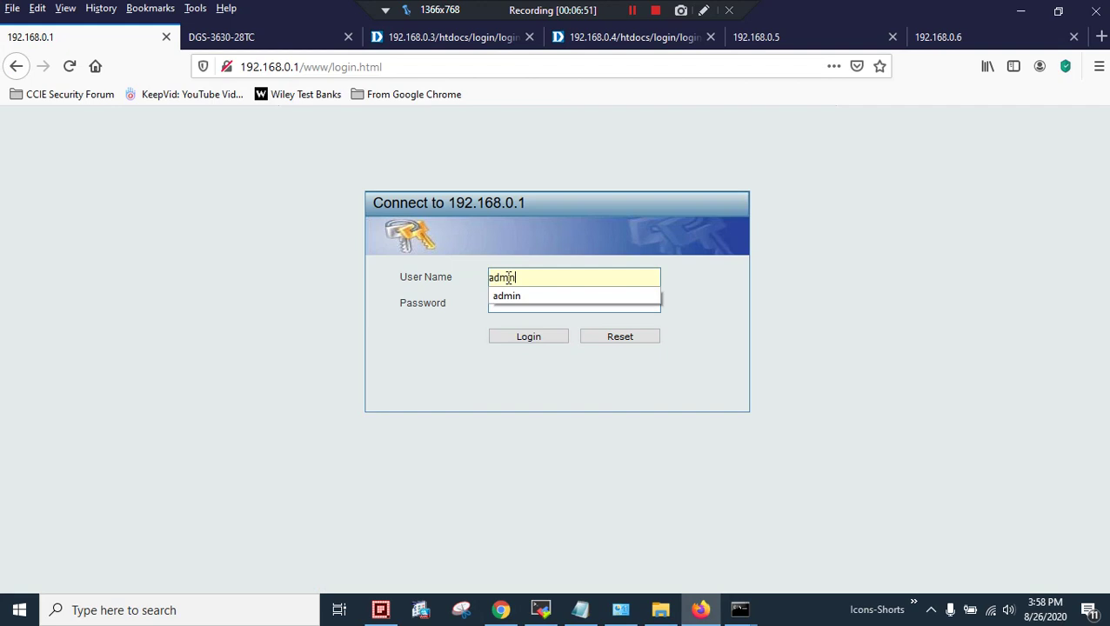
key(Tab)
text(admin)
key(Return)
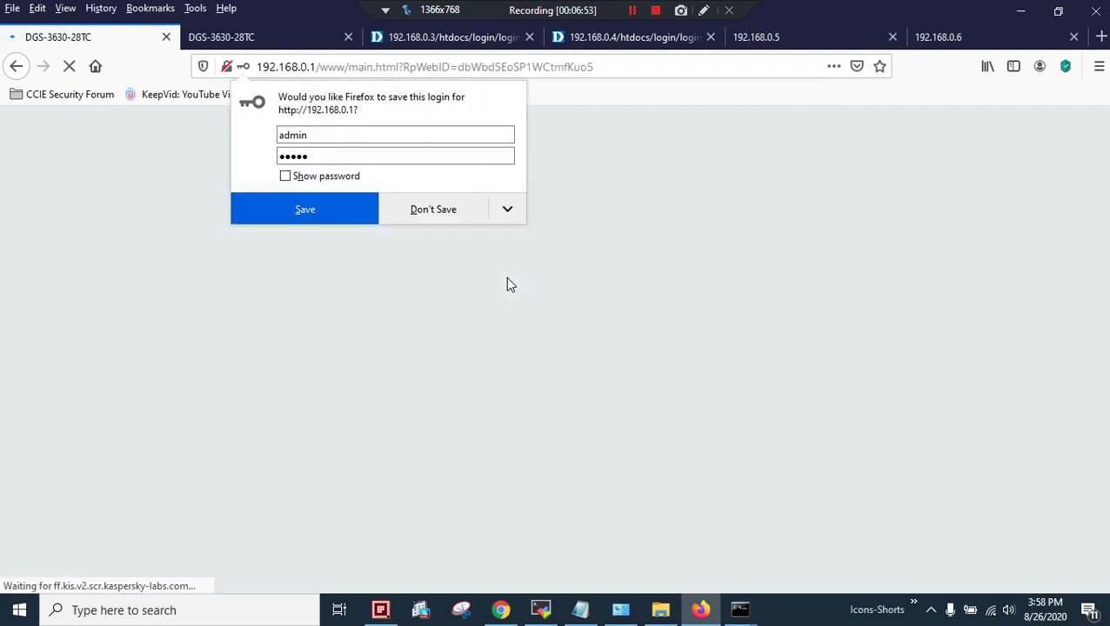
click(440, 217)
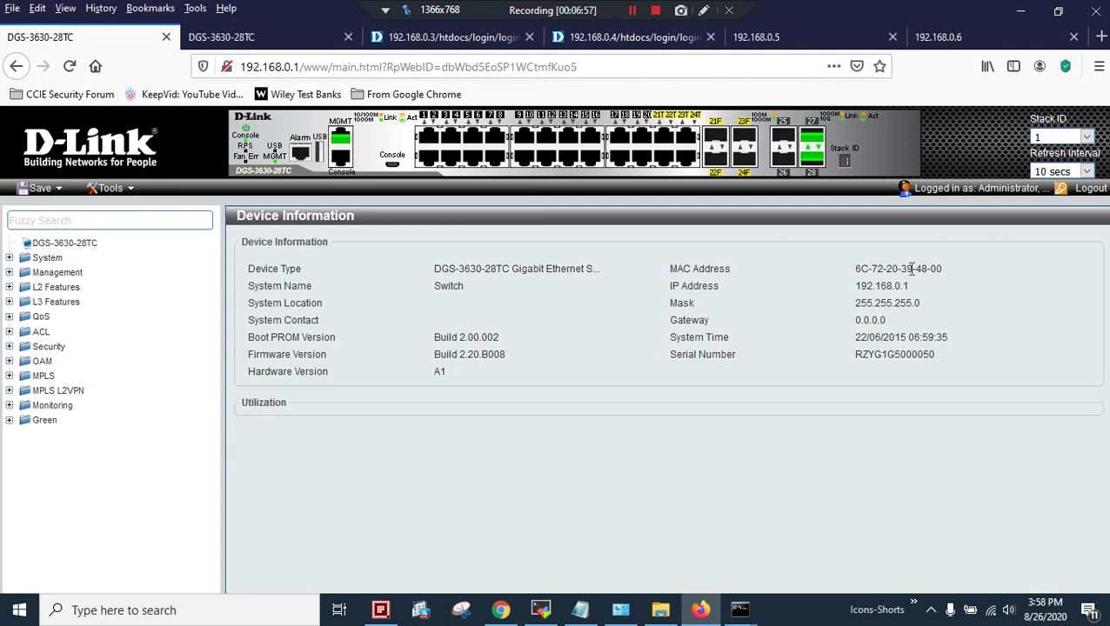
drag(920, 269, 939, 275)
click(540, 610)
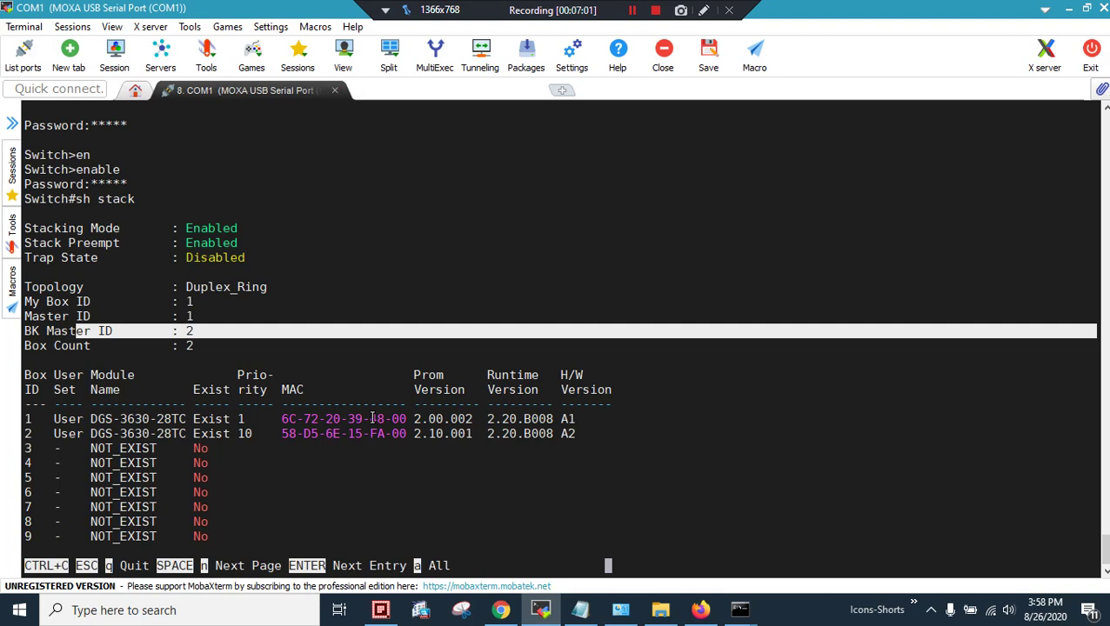
Highlight box 1's MAC ending 48-00 and its priority 1 in the sh stack table
drag(370, 420, 405, 419)
triple_click(242, 416)
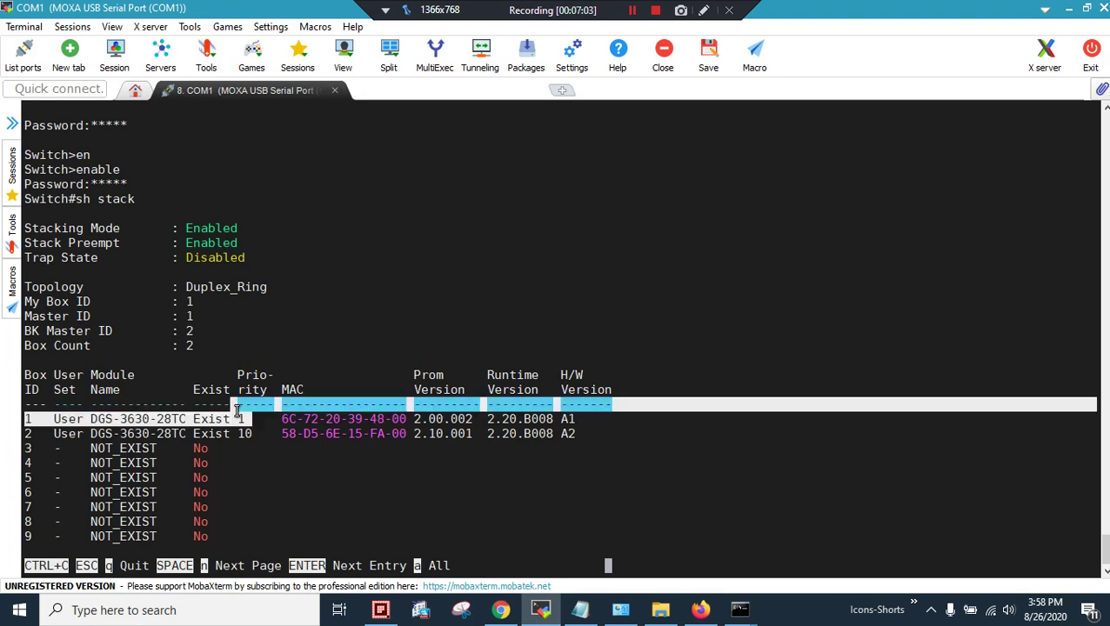
double_click(242, 417)
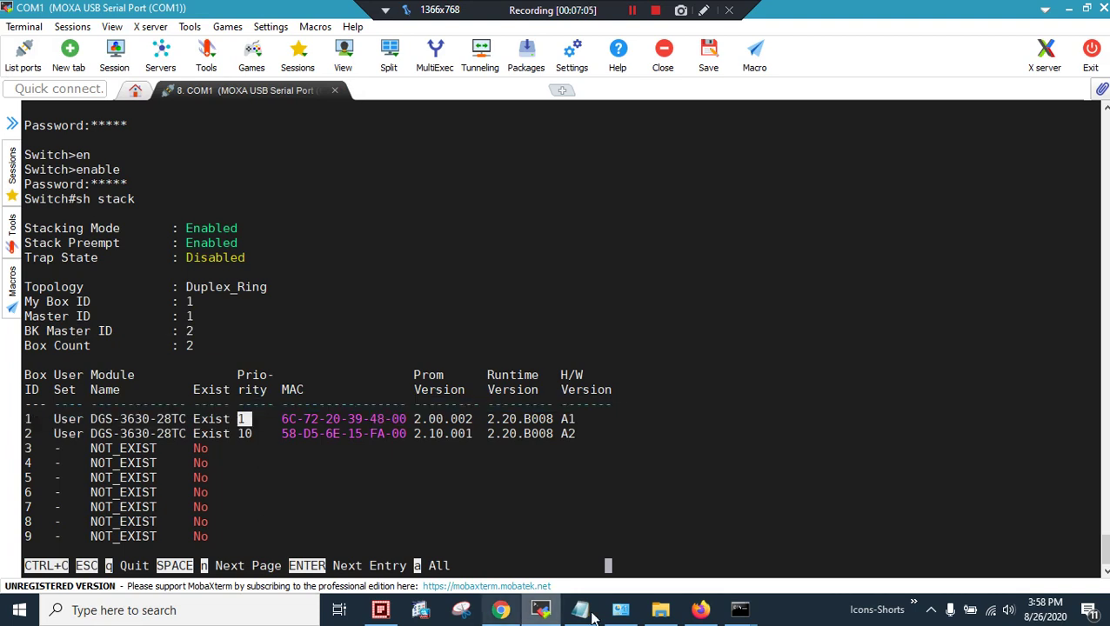
click(700, 610)
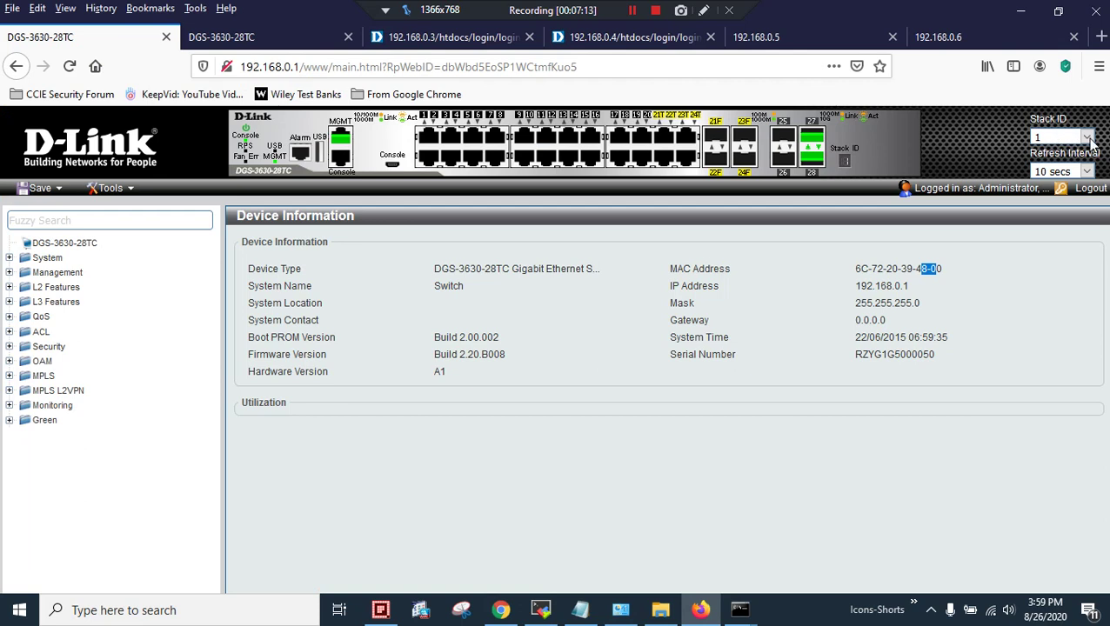
Select Stack ID 2 on the Device Information page, then return to the MobaXterm console
click(1054, 138)
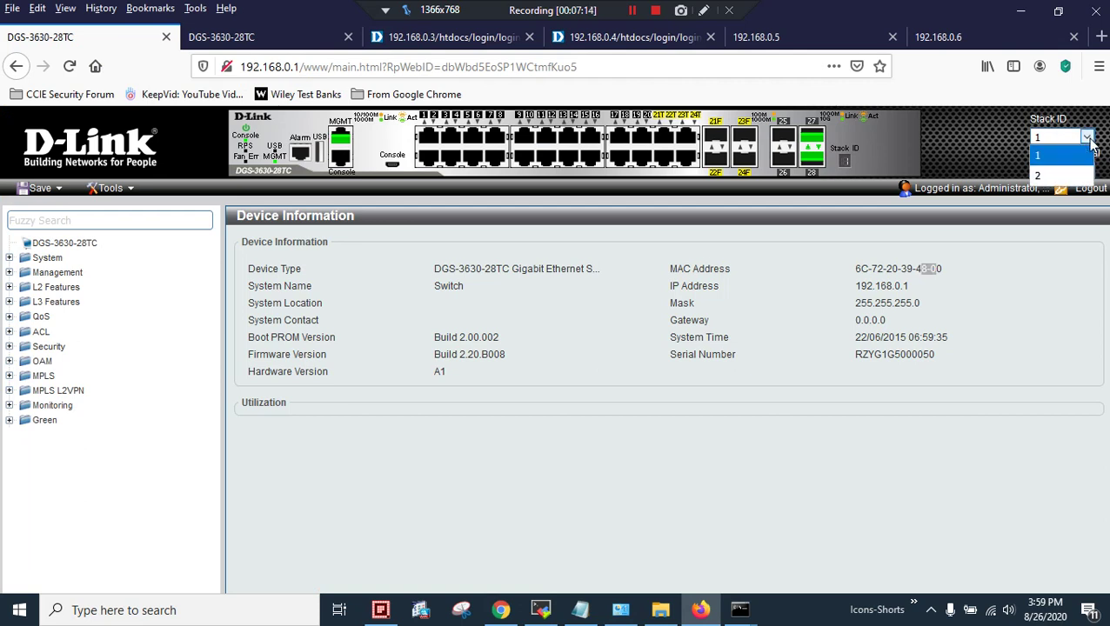
click(1046, 177)
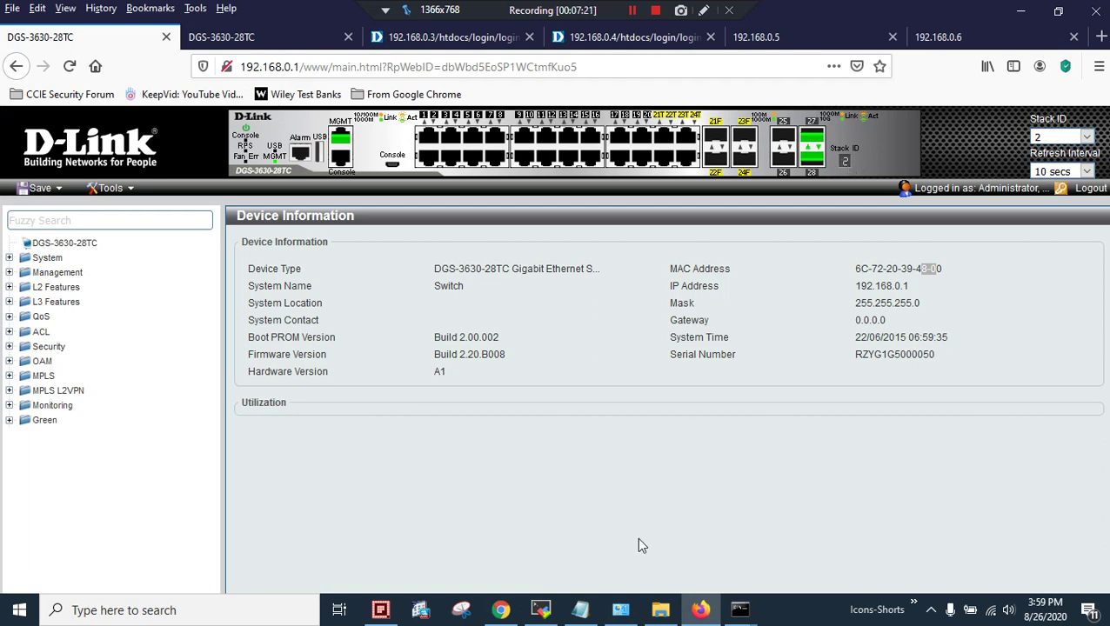
click(539, 609)
Finish the sh stack output and run sh runn to page through the running configuration
key(space)
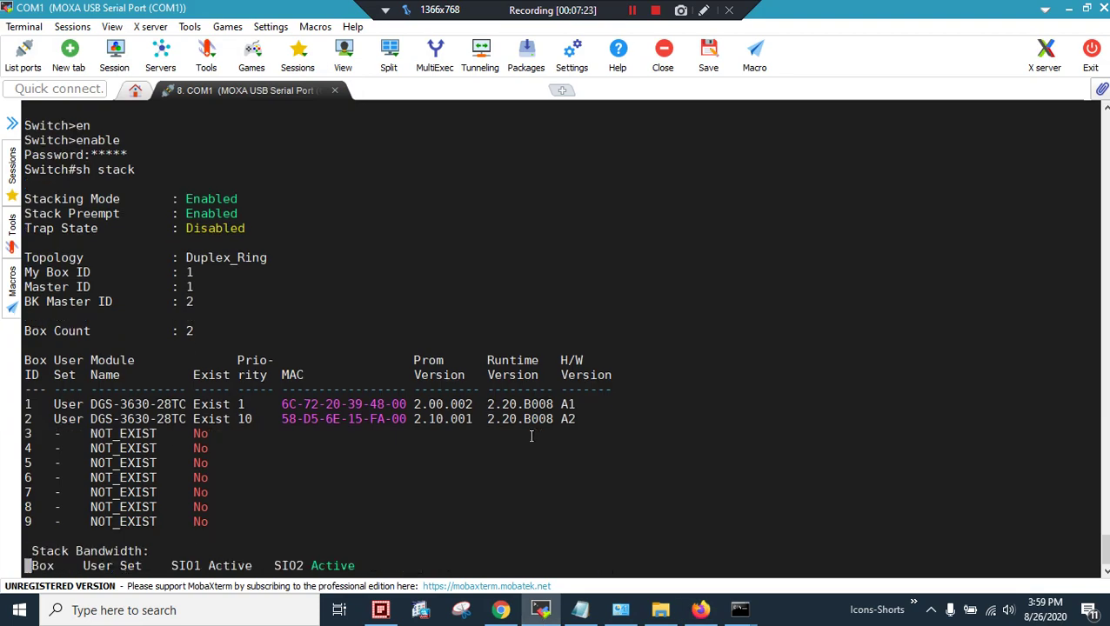
key(Return)
key(Return)
key(Return)
text(sh ip)
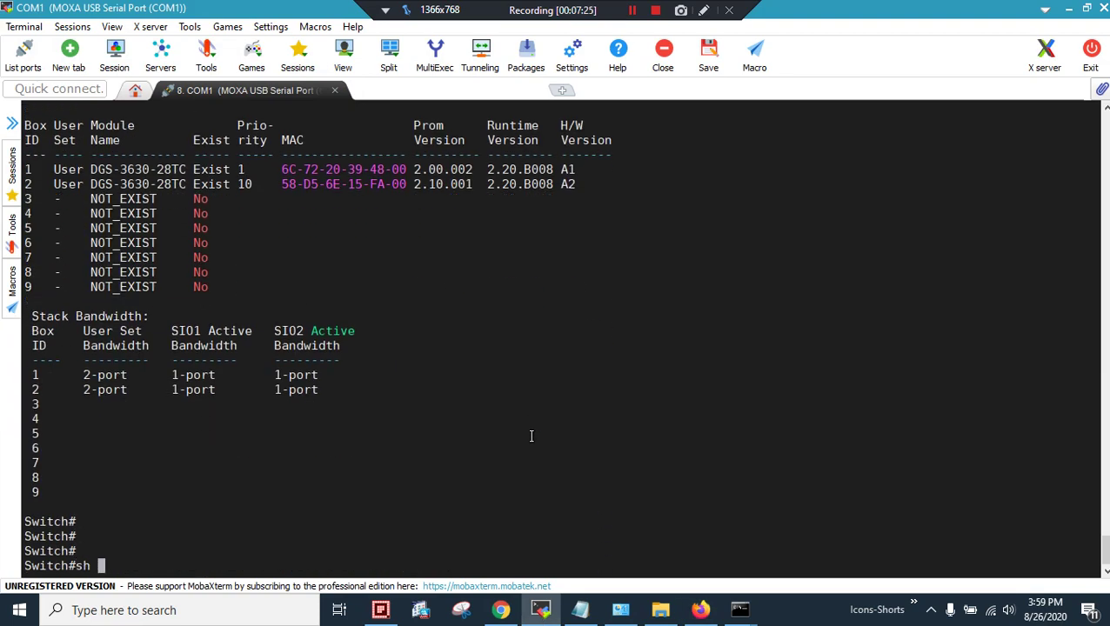
key(BackSpace)
key(BackSpace)
text(runn)
key(Return)
key(Return)
key(Return)
key(Return)
key(Return)
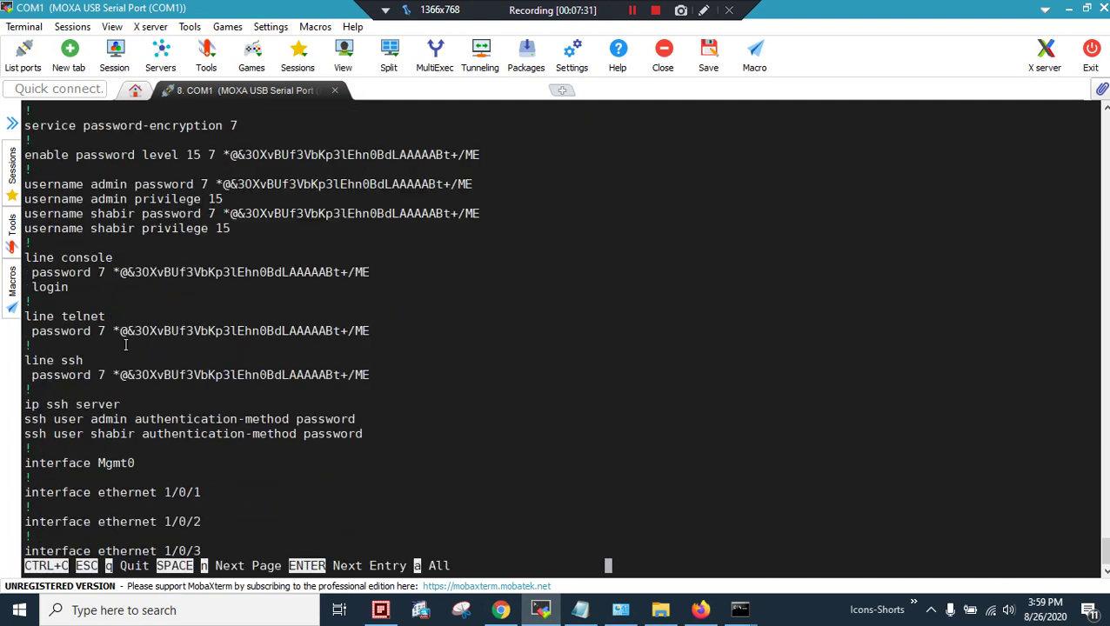
drag(157, 375, 247, 400)
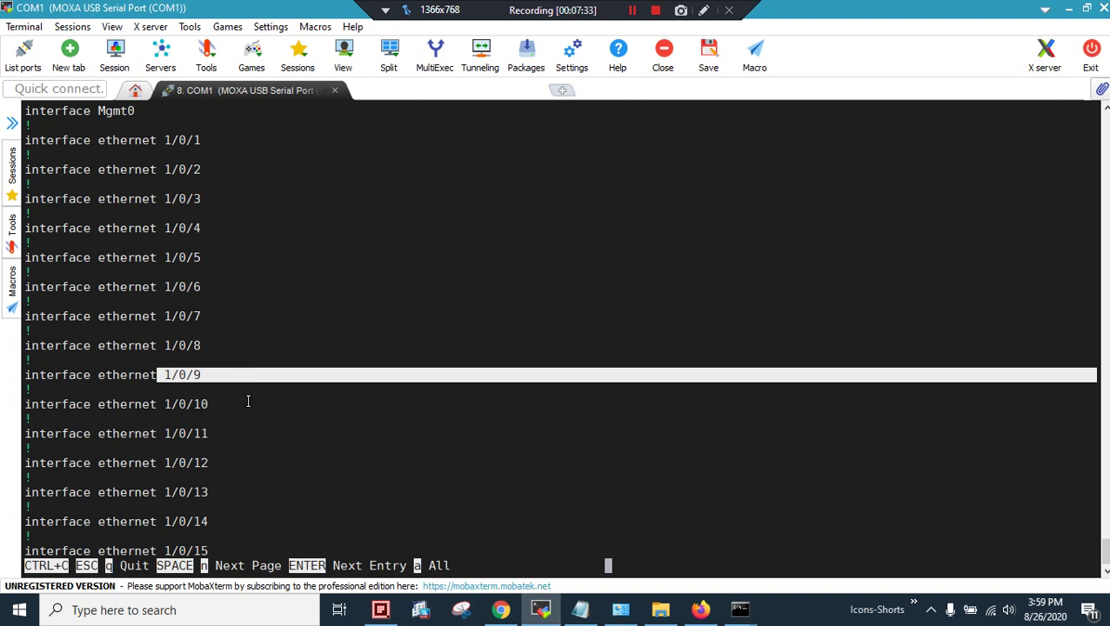
key(Return)
key(Return)
key(Return)
key(Return)
key(Return)
key(Return)
key(Return)
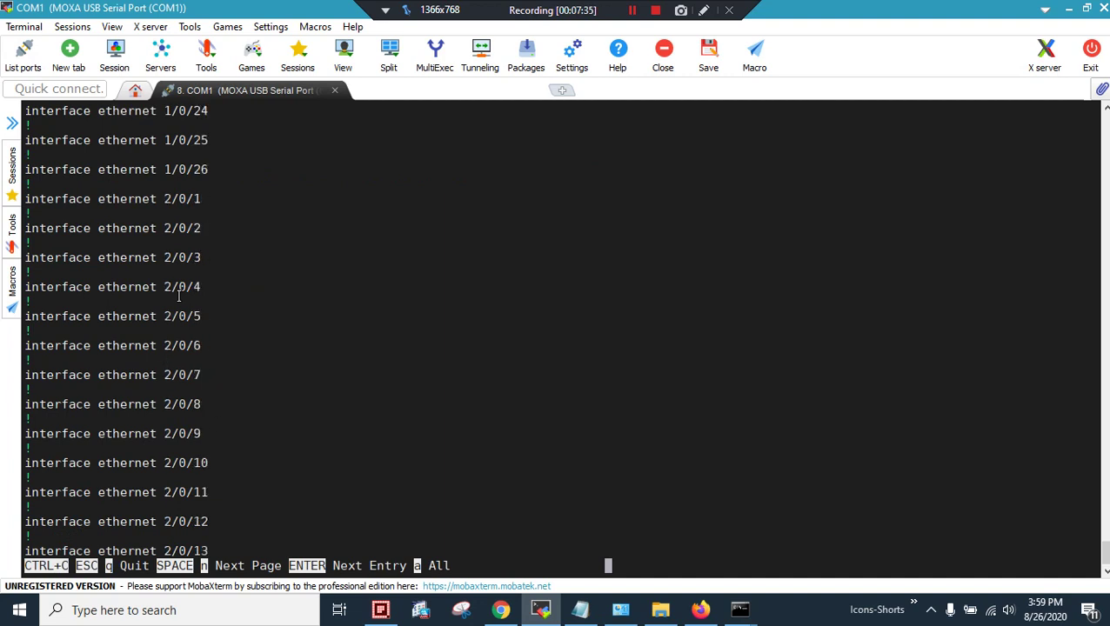
Highlight box 1's last interface 1/0/26 and box 2's interfaces 2/0/1 through 2/0/7
drag(163, 139, 216, 169)
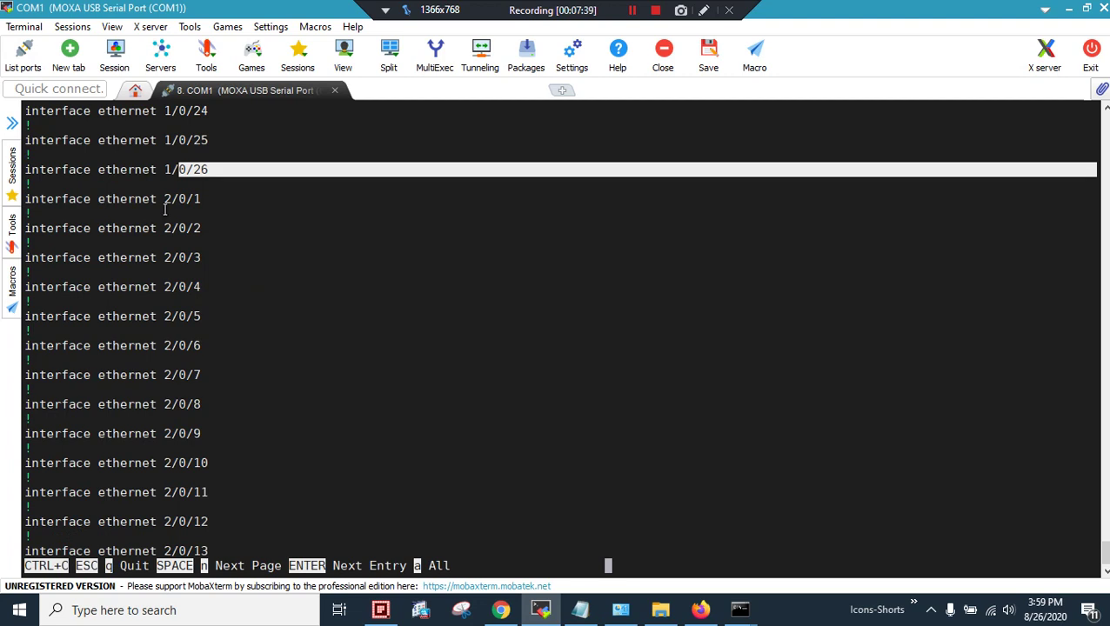
drag(164, 199, 220, 383)
click(233, 431)
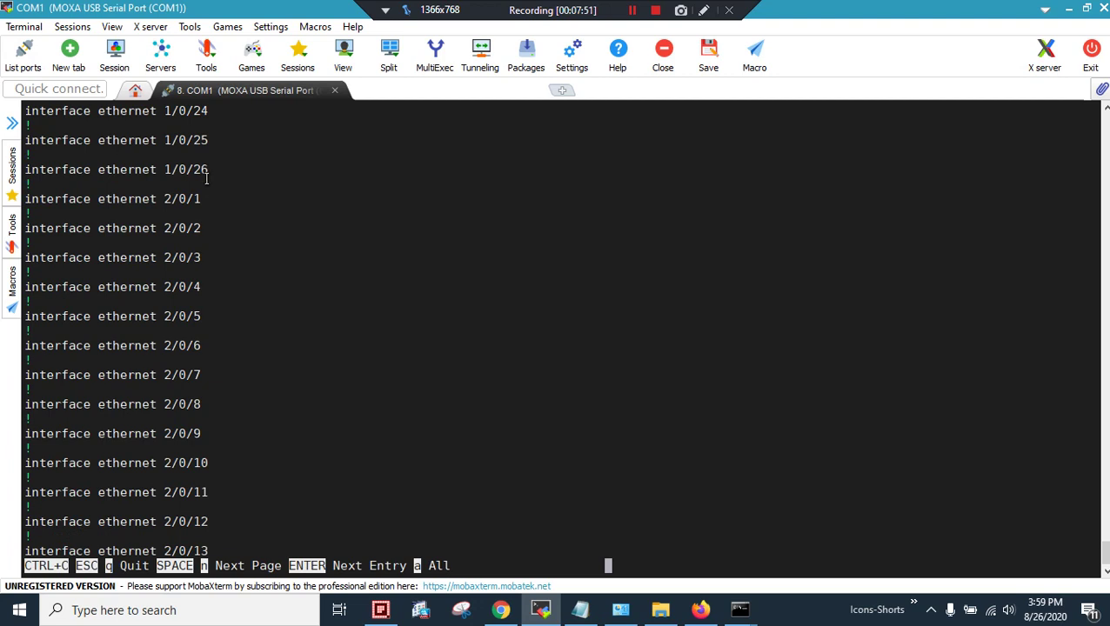
double_click(196, 170)
drag(177, 166, 369, 402)
click(369, 402)
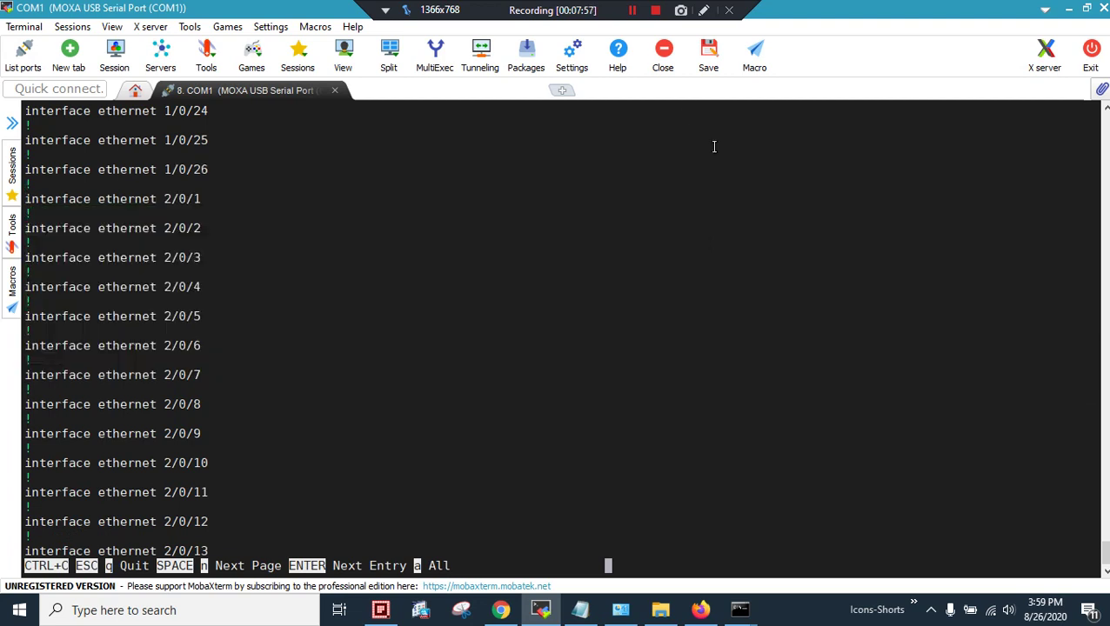